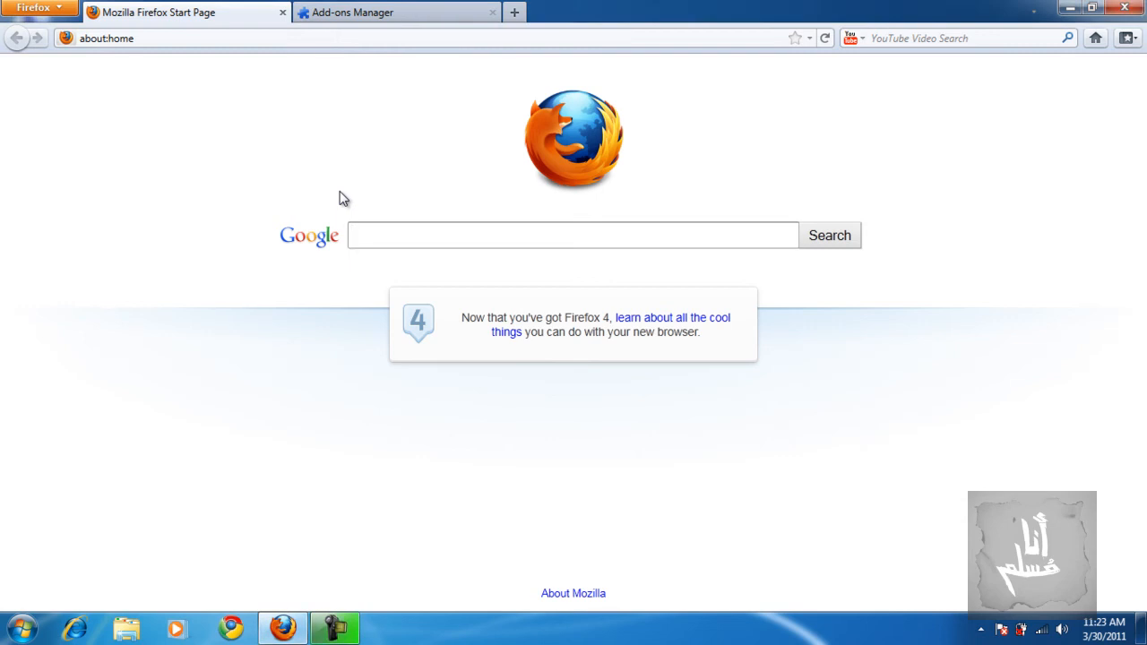
- Open the orange Firefox app menu and close it again
left_click(35, 11)
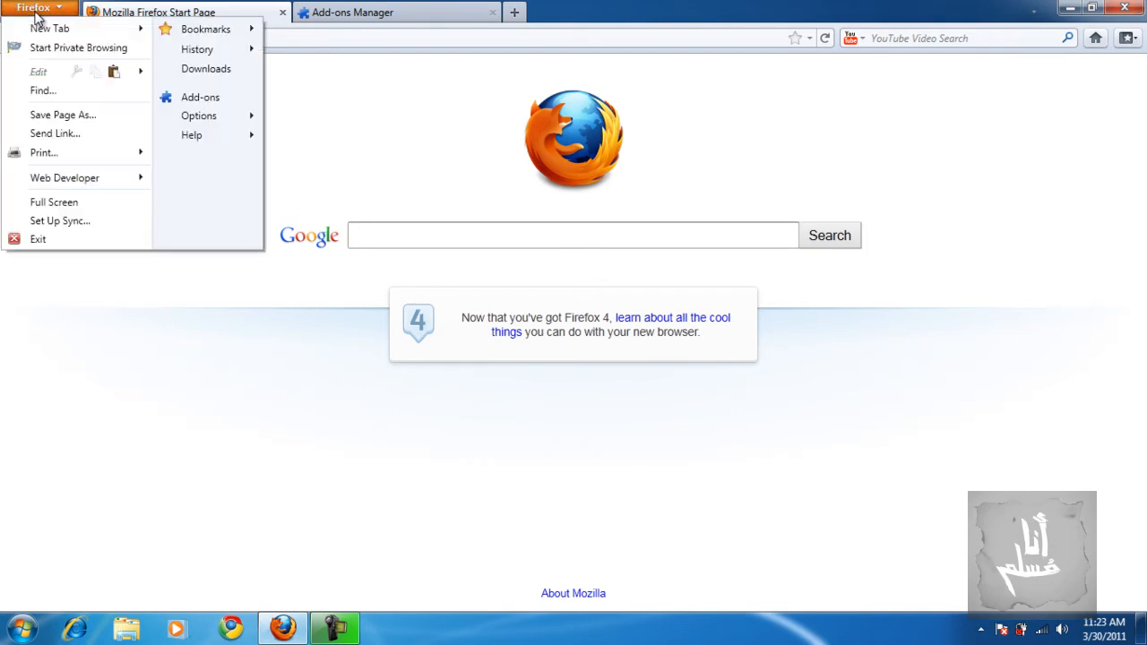
left_click(36, 12)
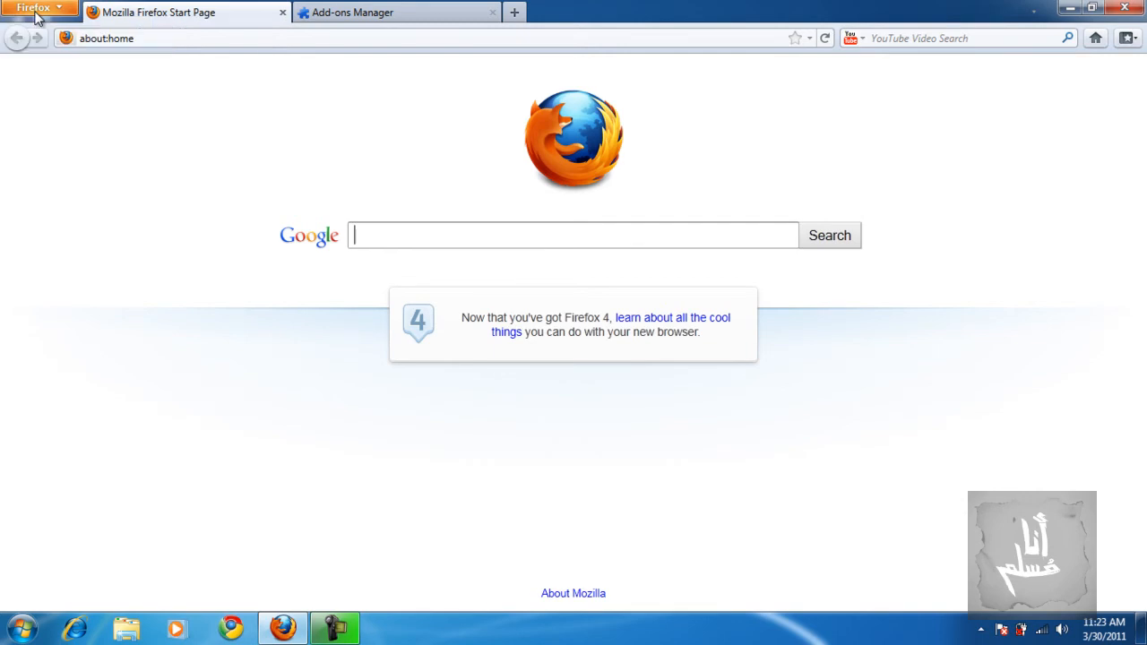
- Enable the App Button Color extension in the Add-ons Manager
left_click(419, 11)
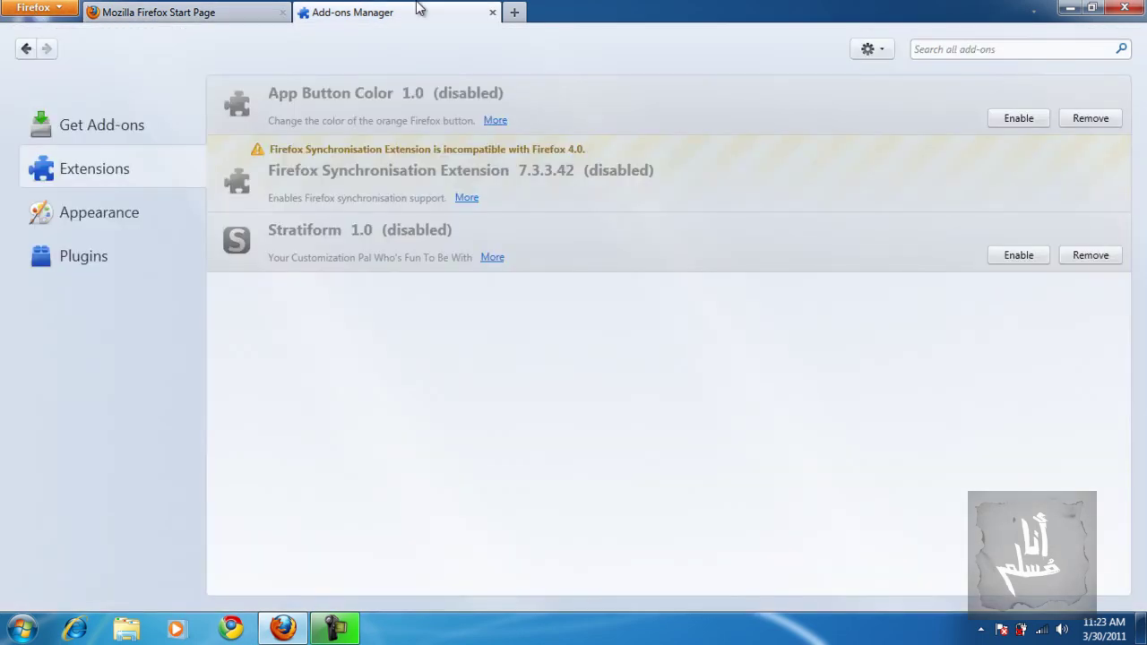
left_click(390, 85)
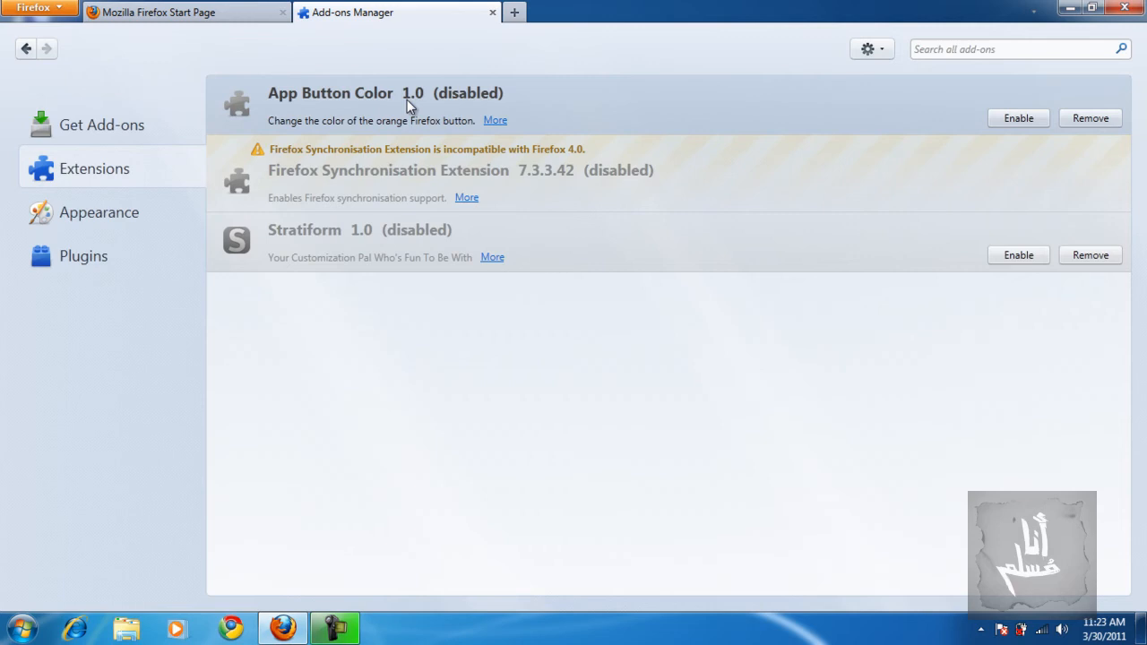
left_click(1018, 118)
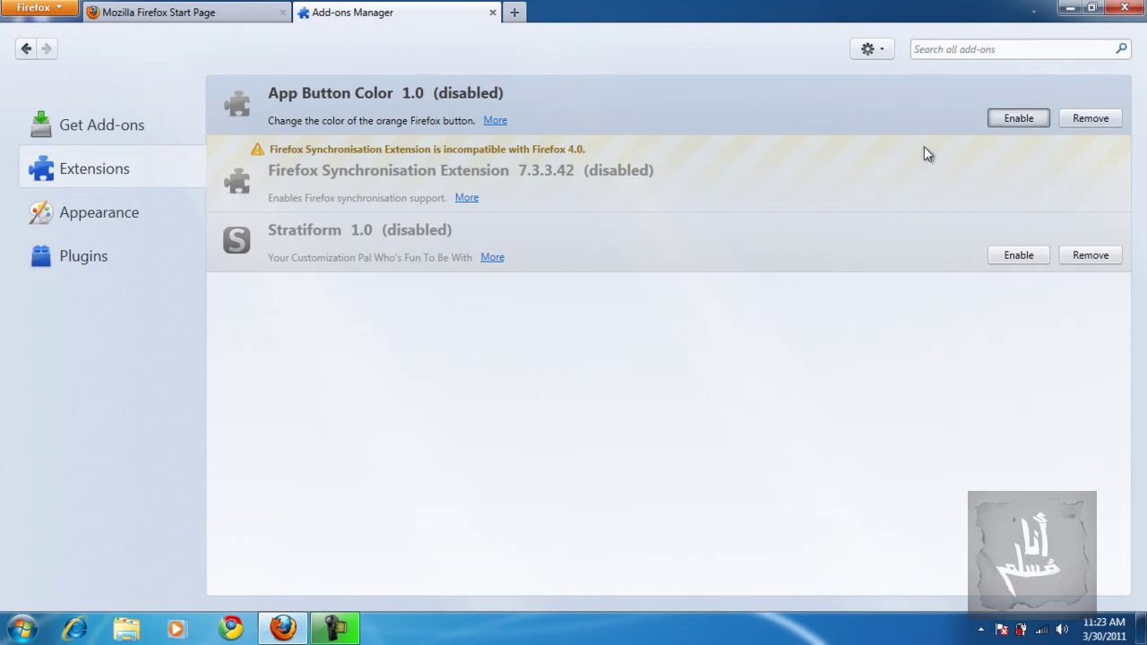
- Try green, dark red, blue and pale blue on the app button, settle on white, and close the palette
left_click(35, 9)
right_click(40, 8)
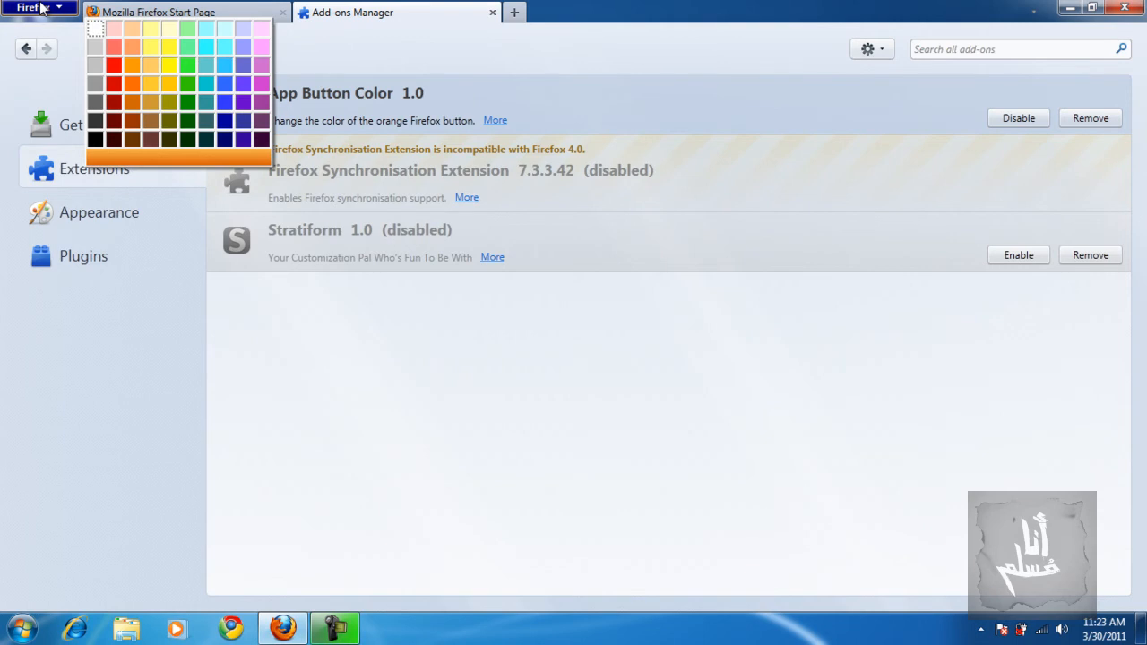
left_click(188, 63)
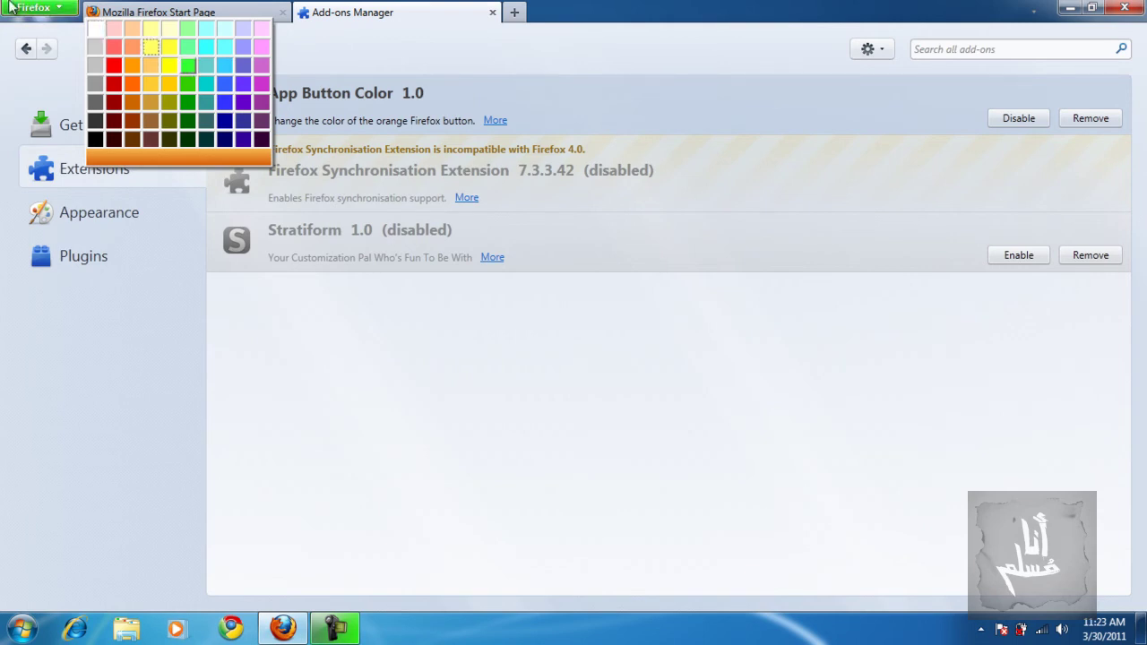
left_click(132, 122)
left_click(172, 156)
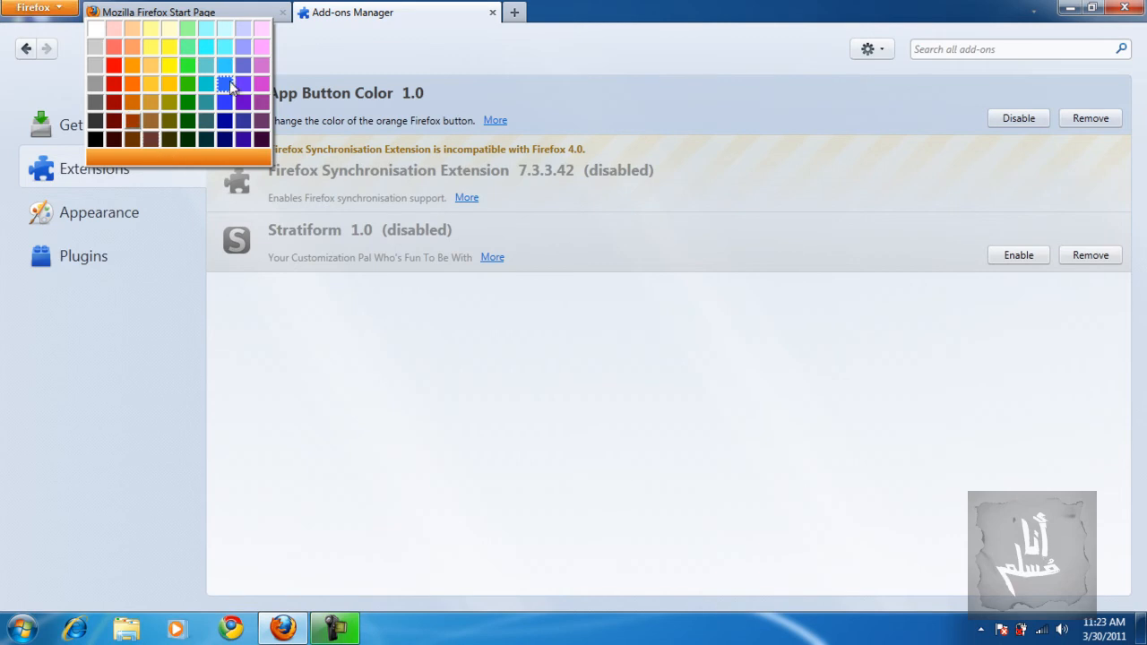
left_click(225, 29)
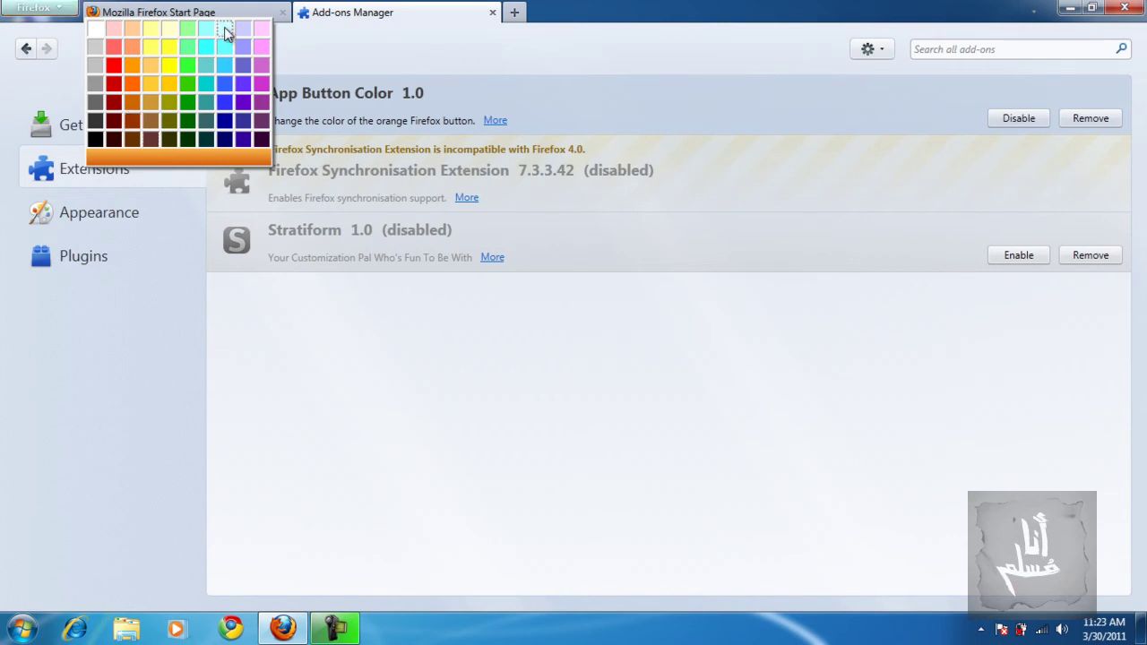
left_click(97, 30)
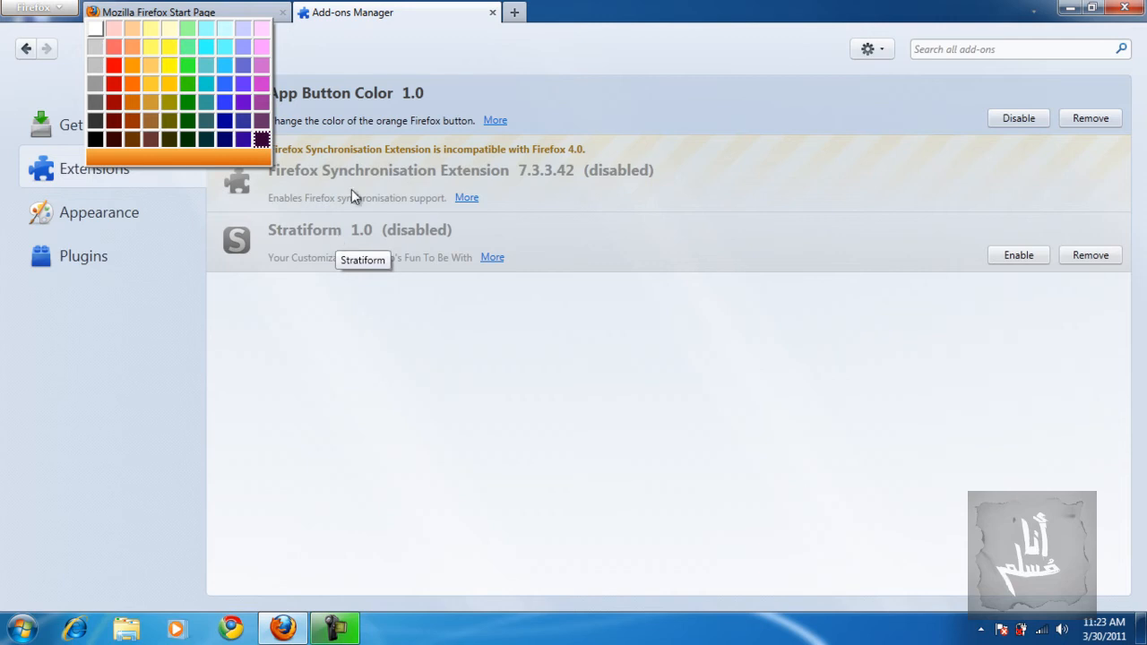
left_click(1018, 118)
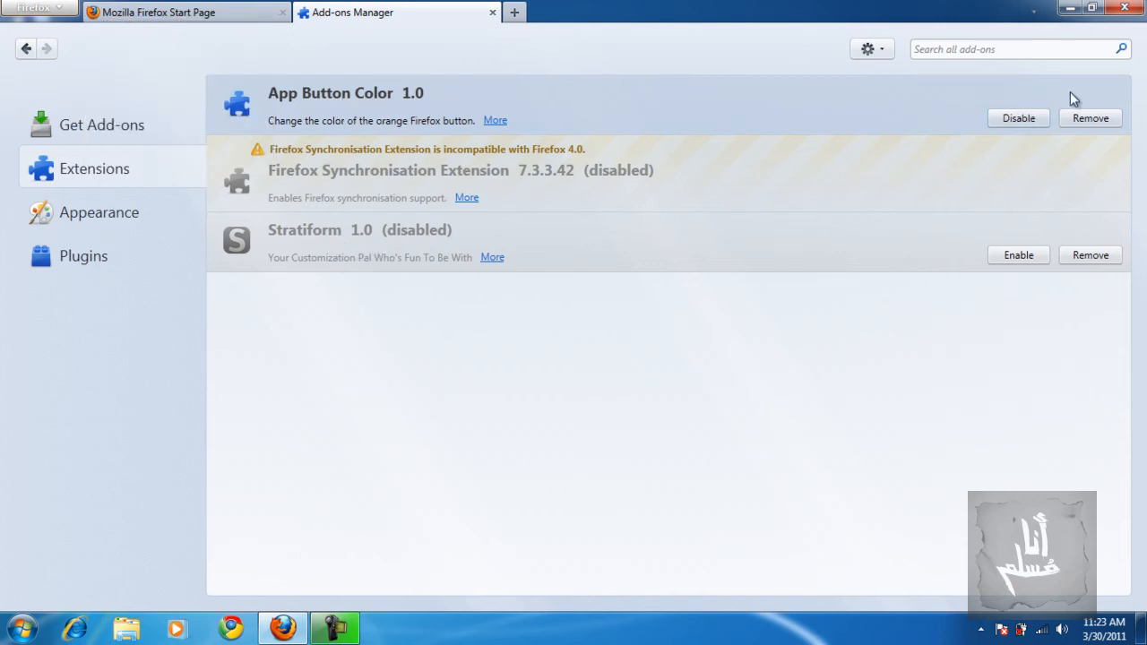
- Disable App Button Color, enable Stratiform and restart Firefox to apply it
left_click(1018, 118)
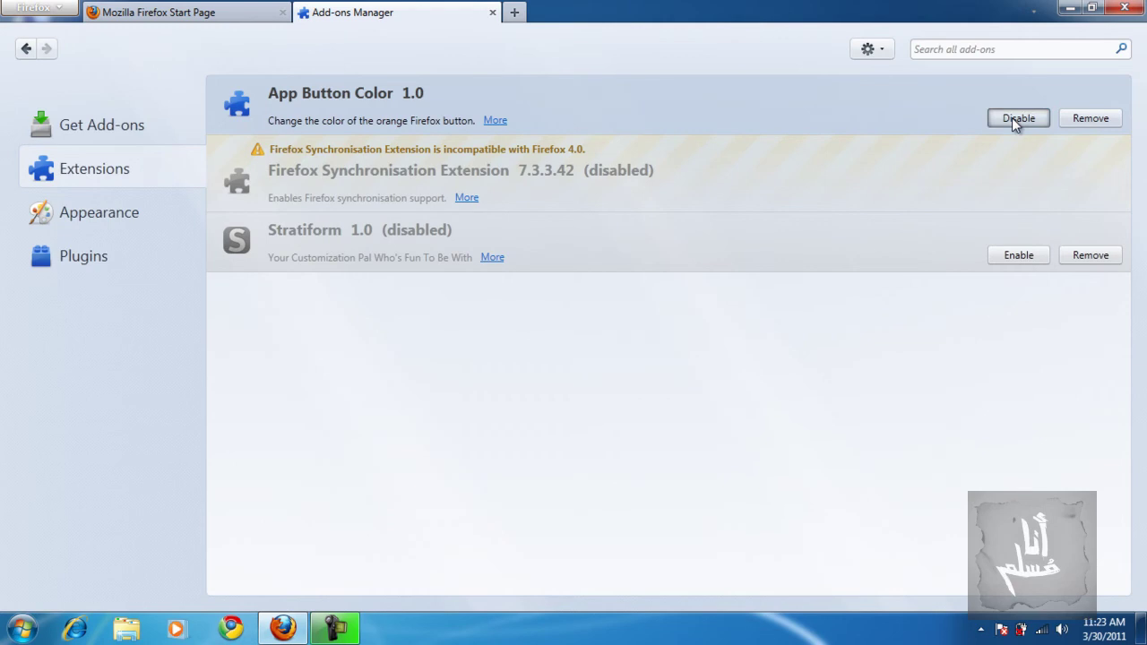
left_click(557, 231)
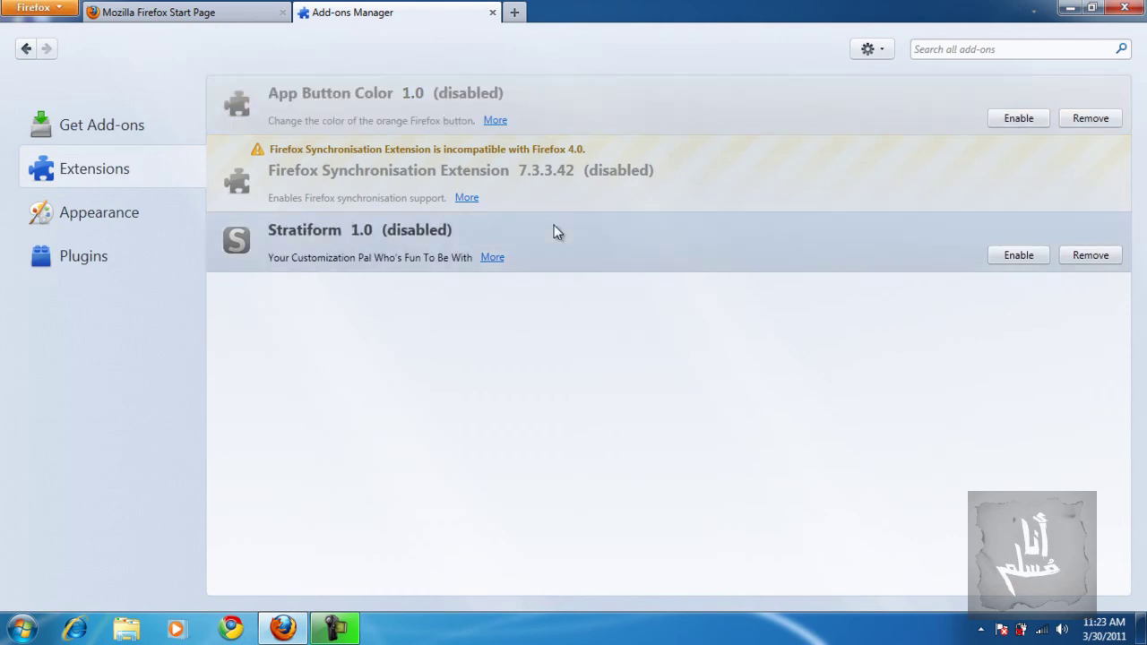
left_click(1019, 256)
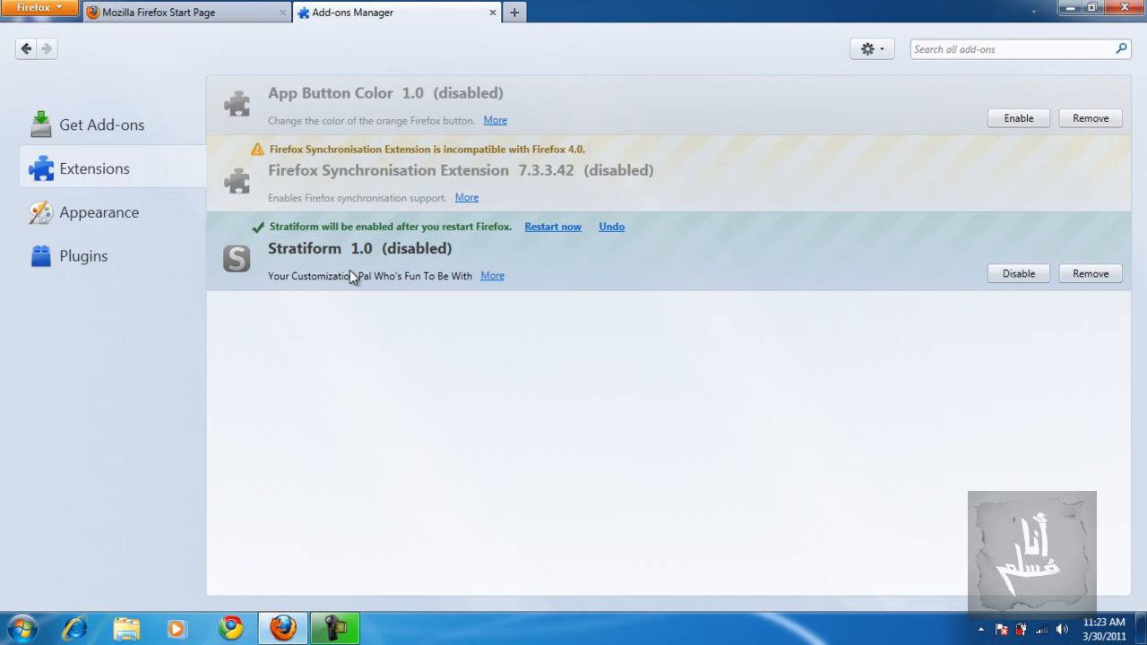
left_click(541, 226)
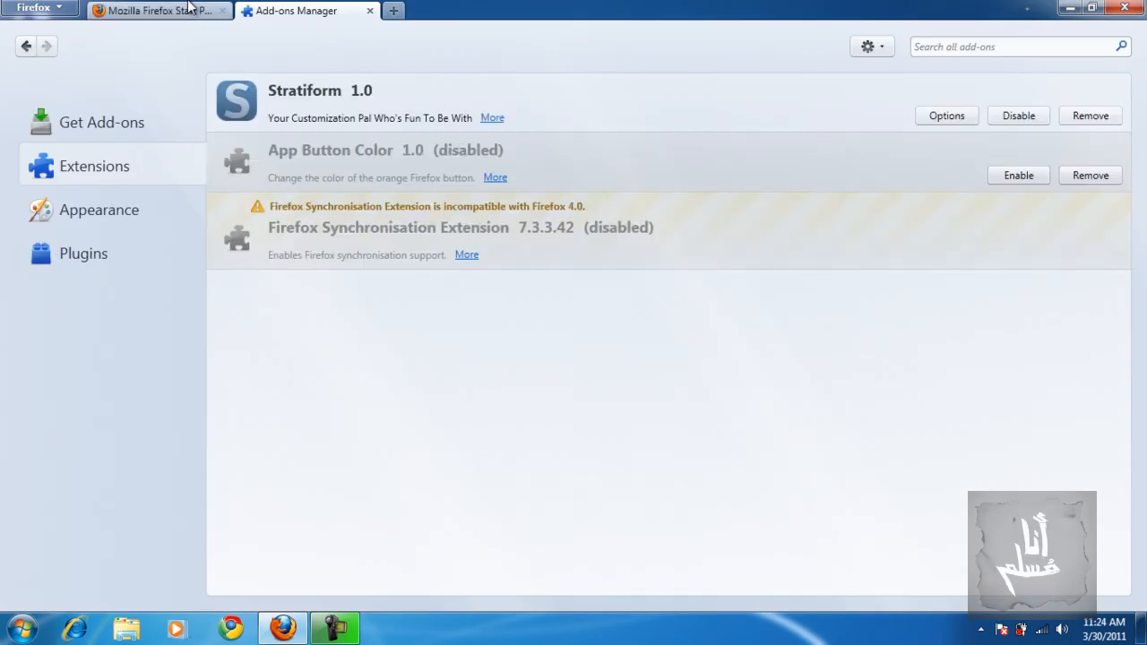
- Switch between the Start Page and Add-ons Manager tabs, ending on the Start Page with the app button
left_click(162, 10)
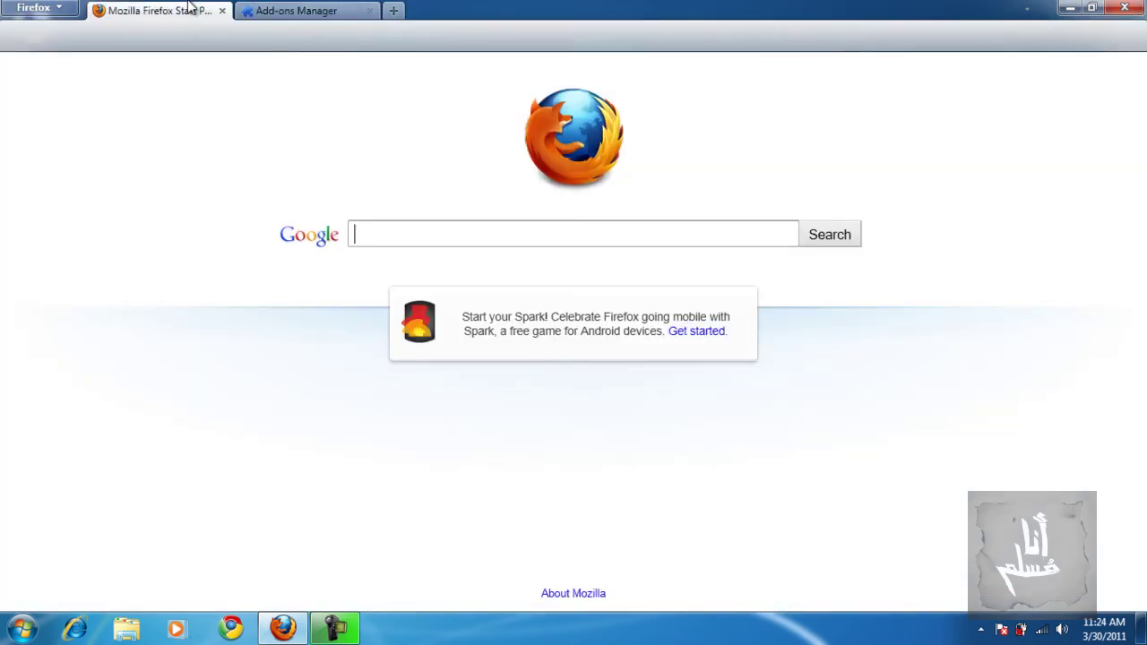
left_click(300, 10)
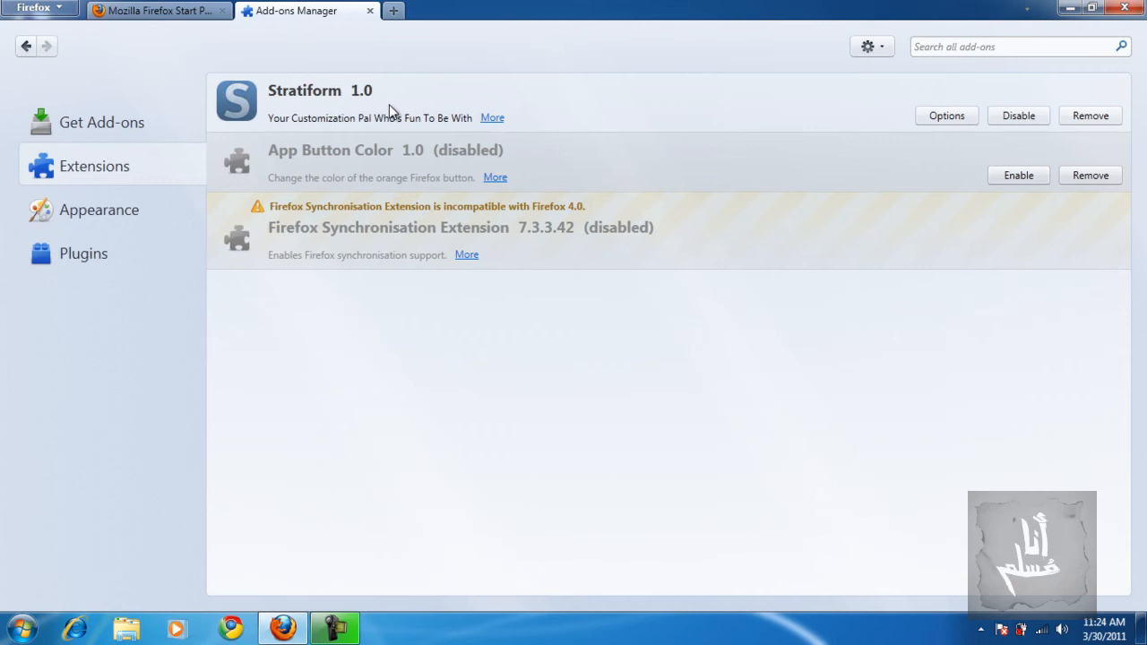
left_click(161, 10)
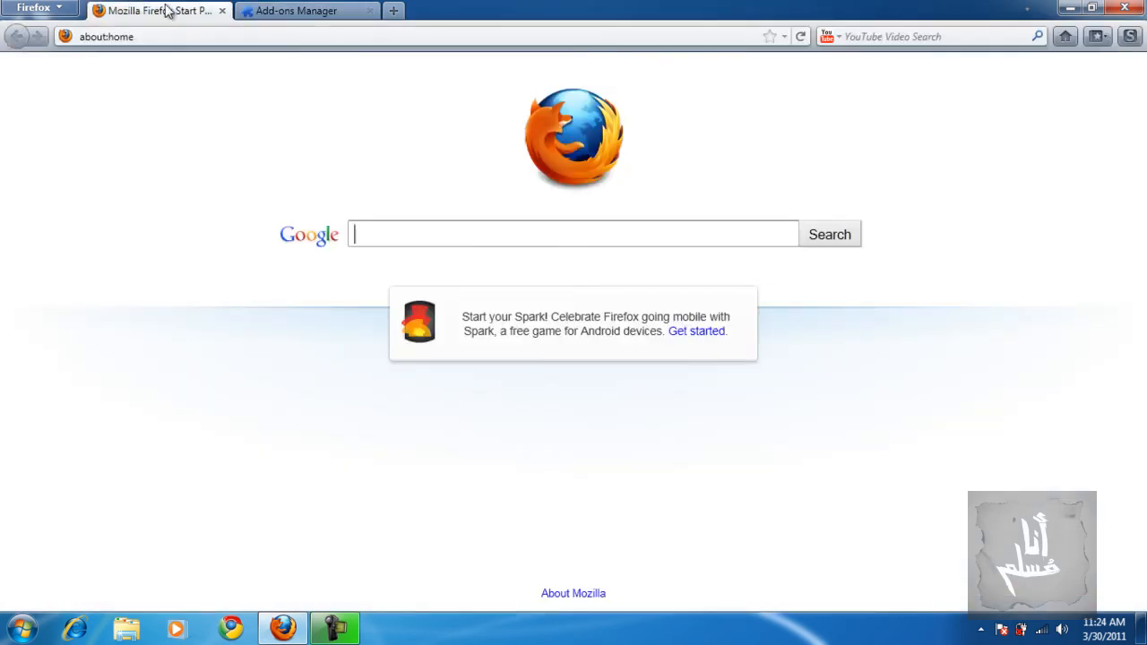
left_click(40, 8)
- In Stratiform Options choose Windows 7 native buttons and Strata40 text fields for the toolbar
left_click(1129, 35)
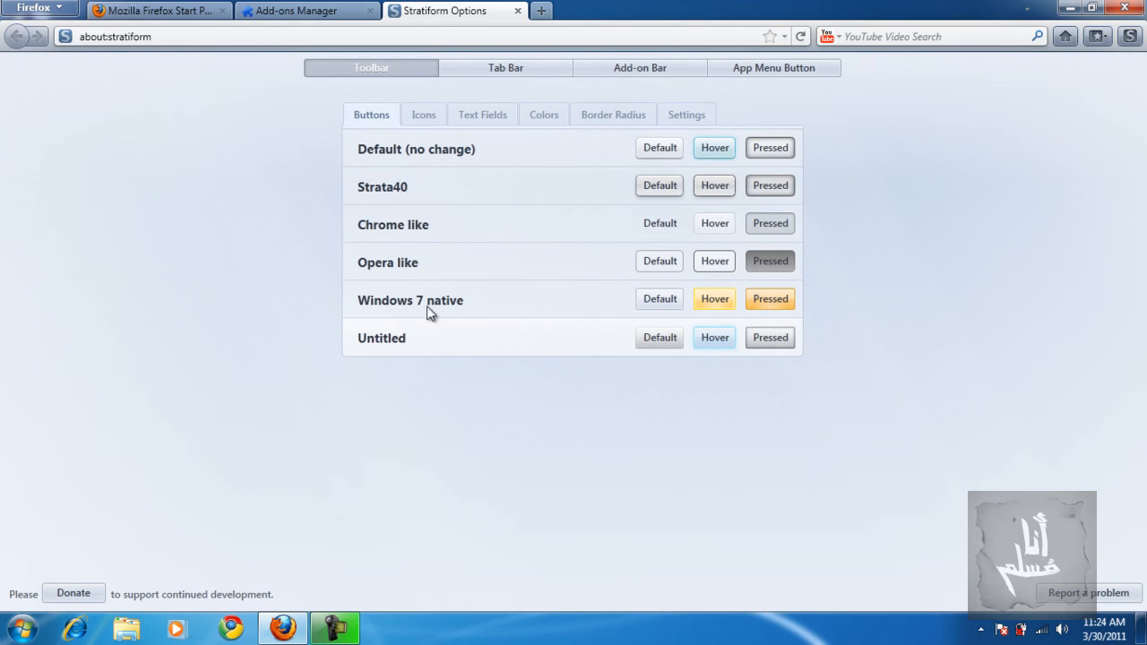
left_click(483, 298)
left_click(424, 121)
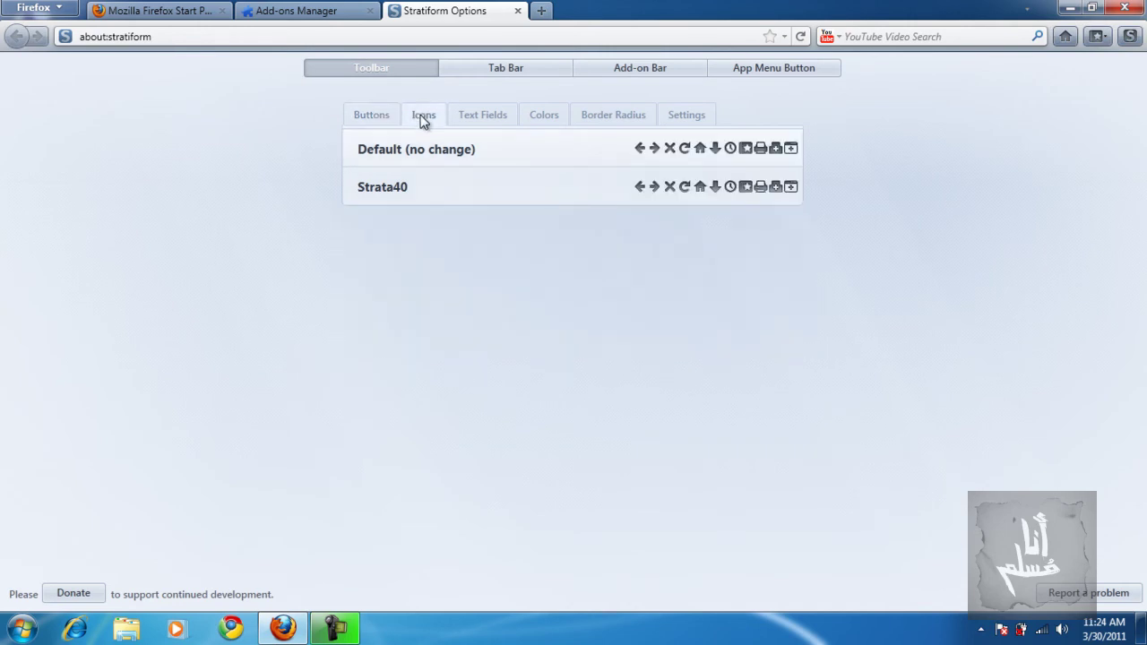
left_click(479, 115)
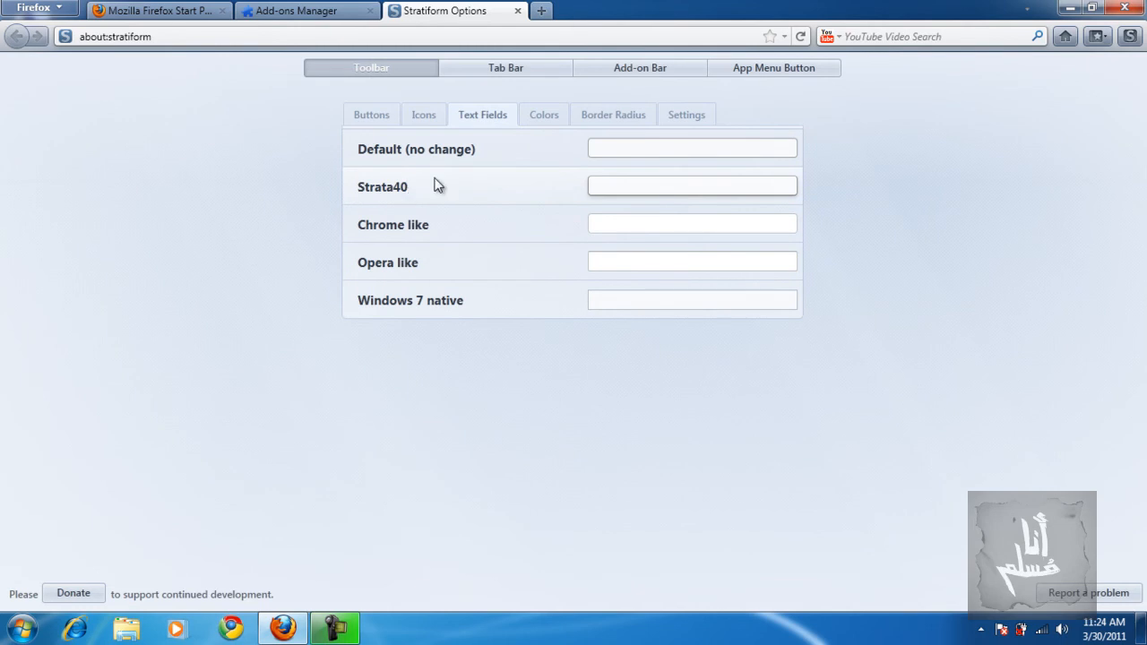
left_click(600, 185)
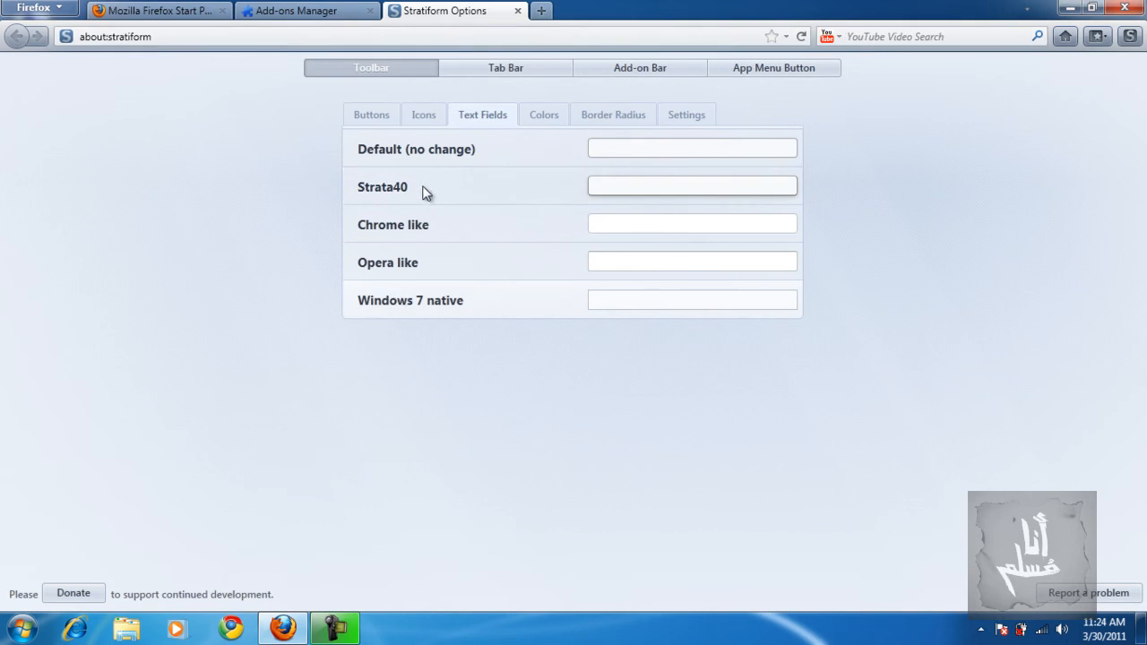
- Try Ruby and Twilight toolbar colours and lower the saturation to a custom value
left_click(544, 116)
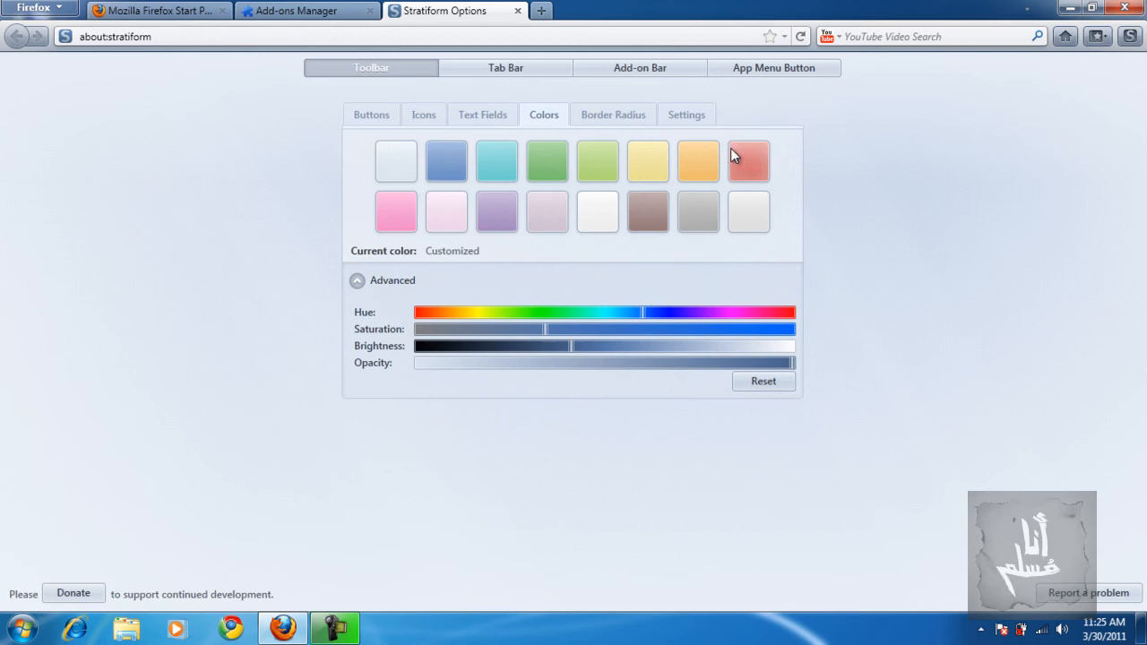
left_click(738, 156)
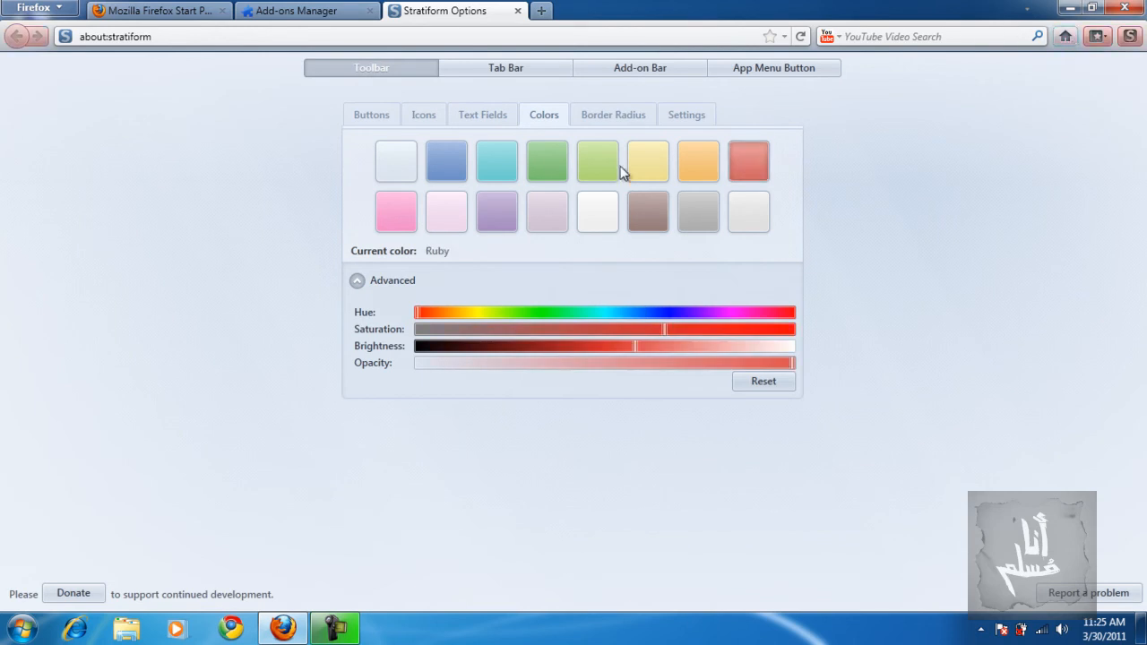
left_click(446, 160)
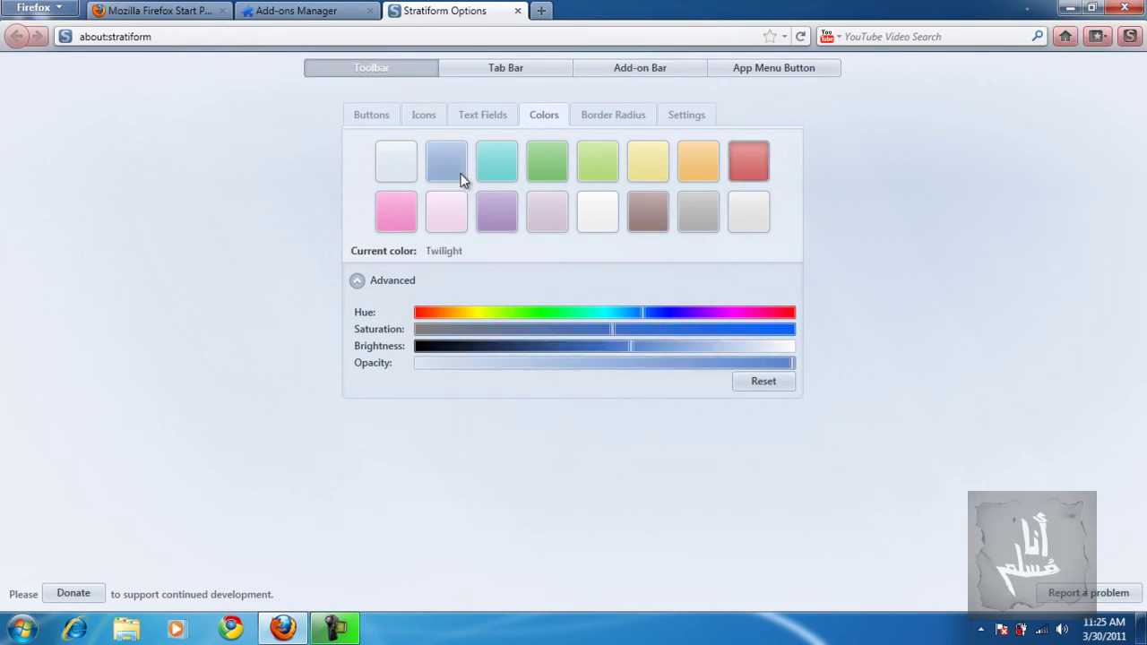
left_click(535, 329)
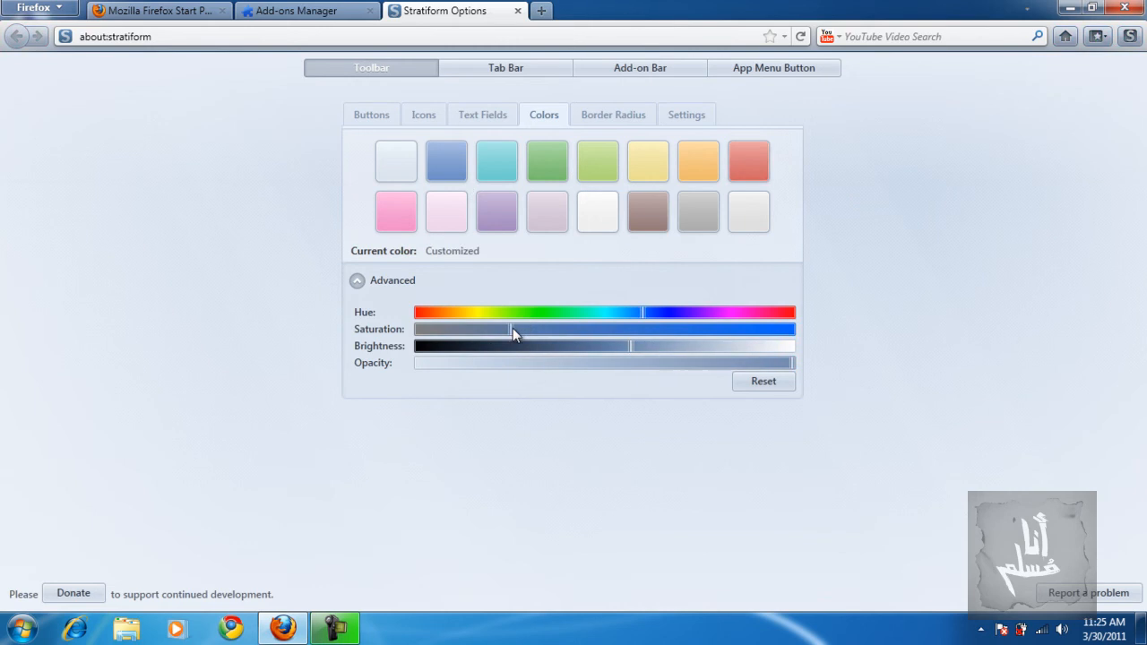
- View Border Radius, then turn Pretty dropmarkers on and back off in toolbar Settings
left_click(597, 116)
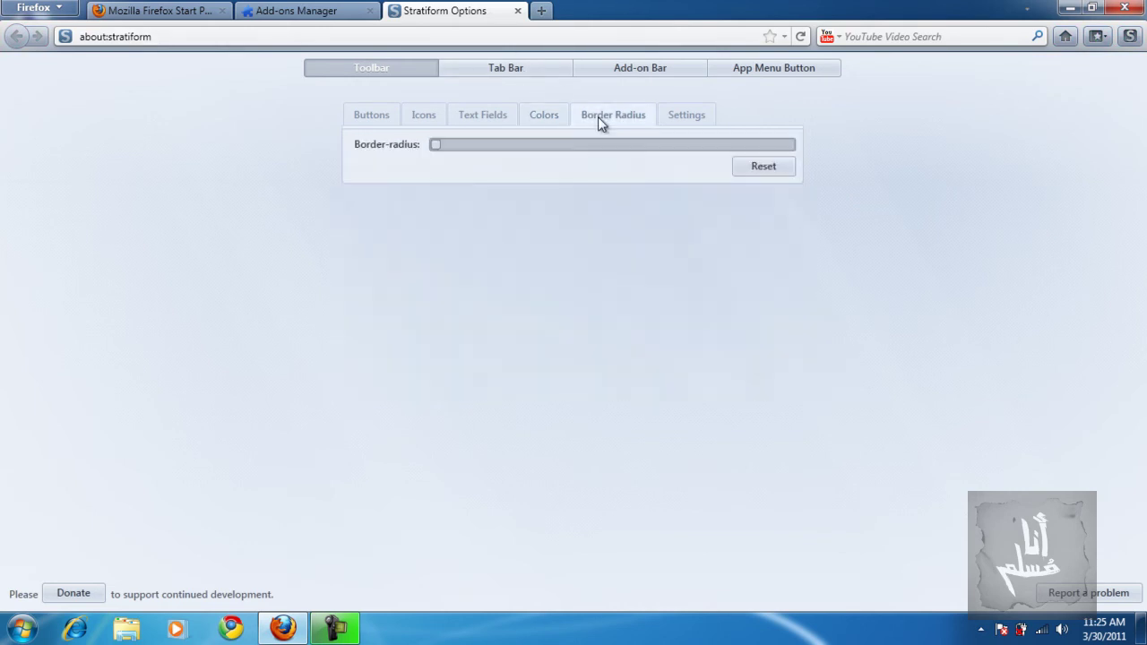
left_click(670, 112)
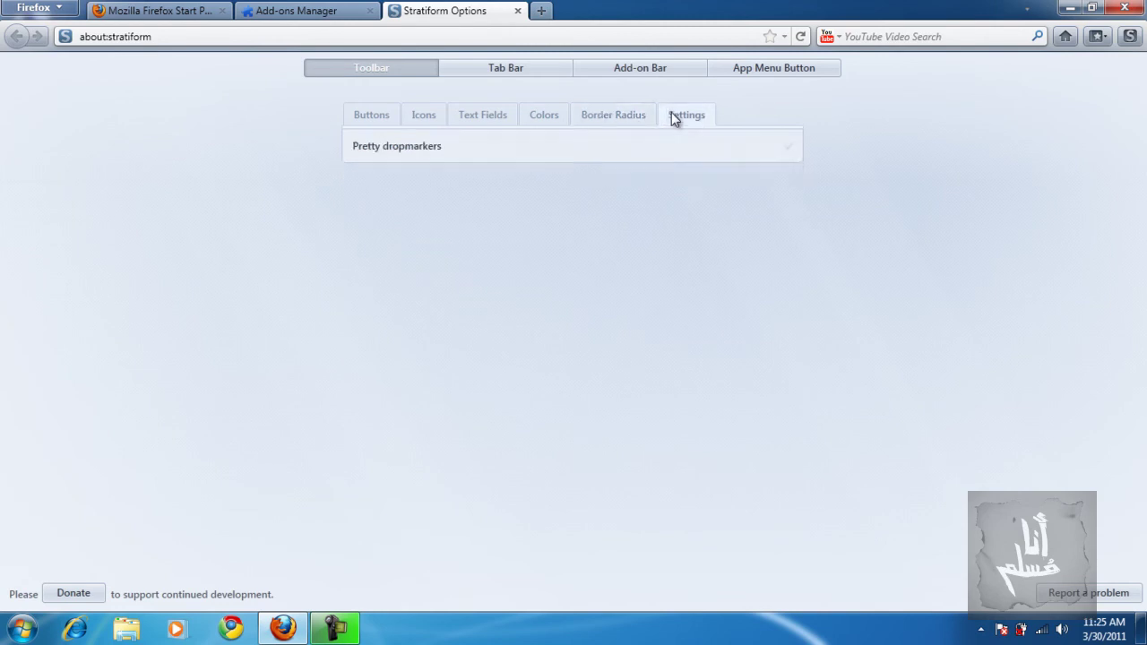
left_click(790, 146)
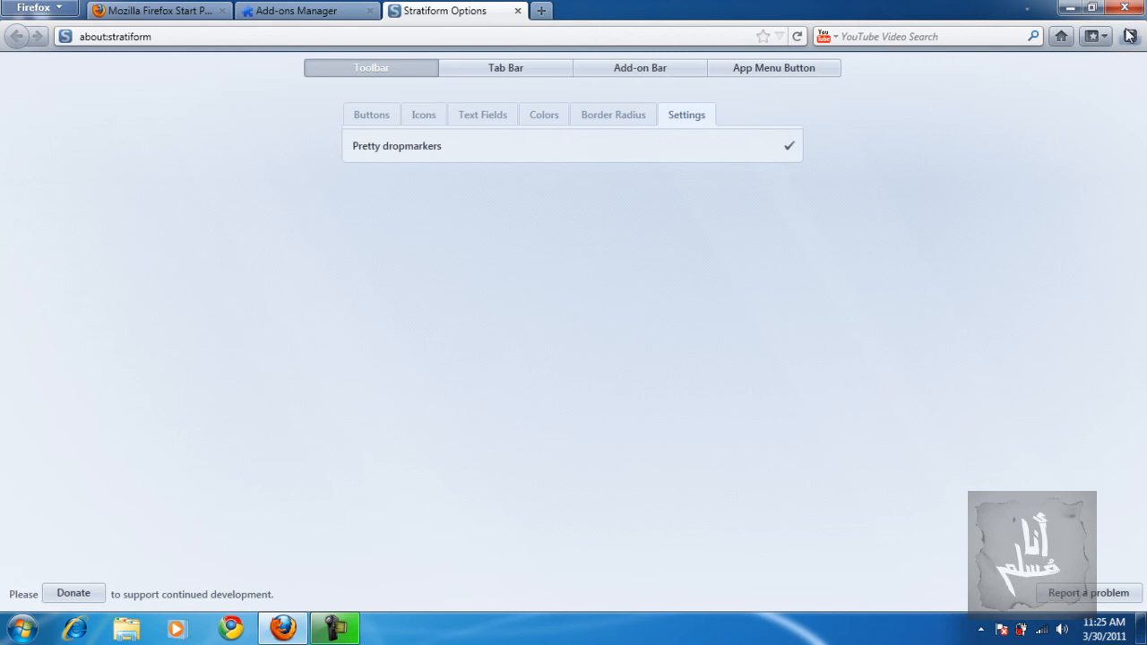
left_click(790, 146)
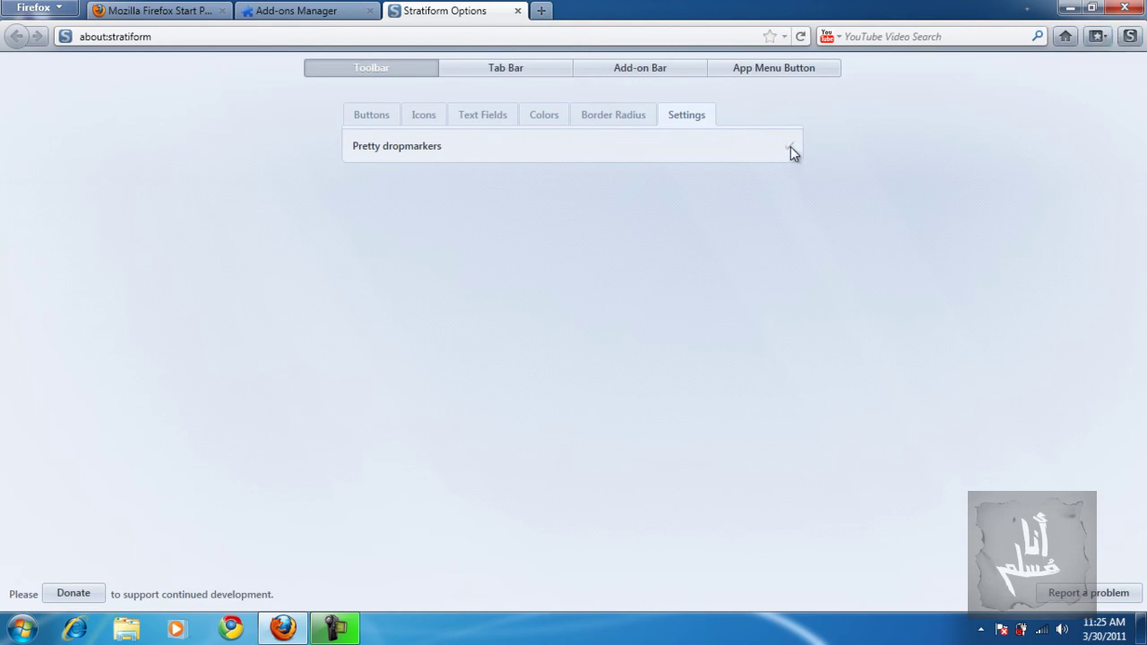
- Try the IE9 like and Strata40 tab styles, returning tabs to the default style each time
left_click(538, 68)
left_click(362, 115)
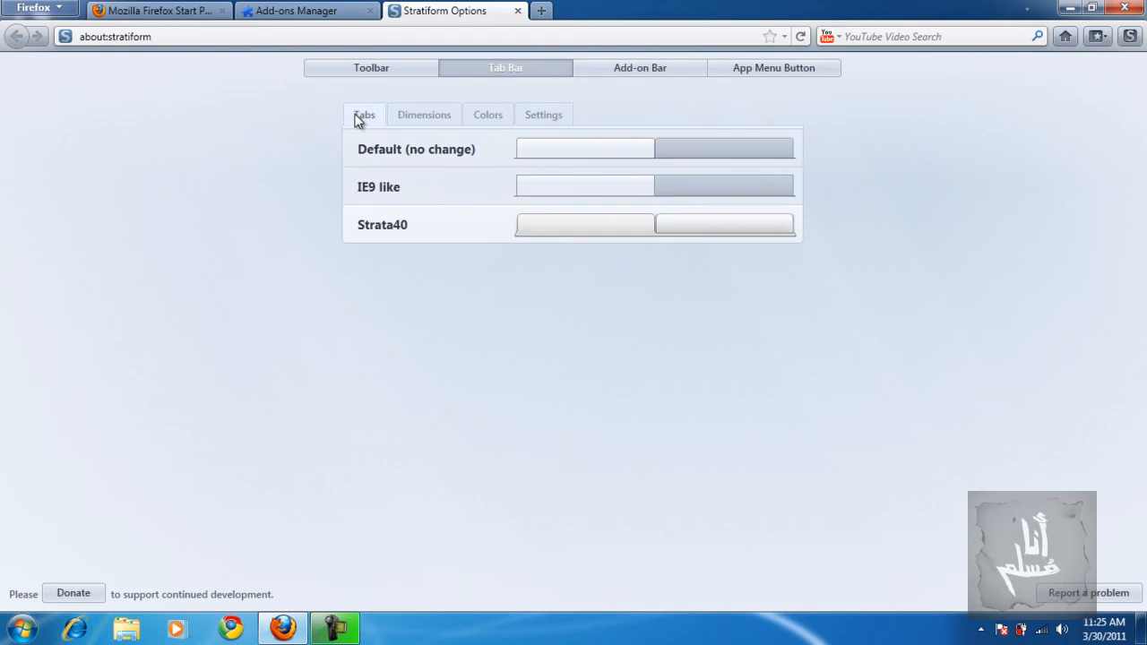
left_click(573, 191)
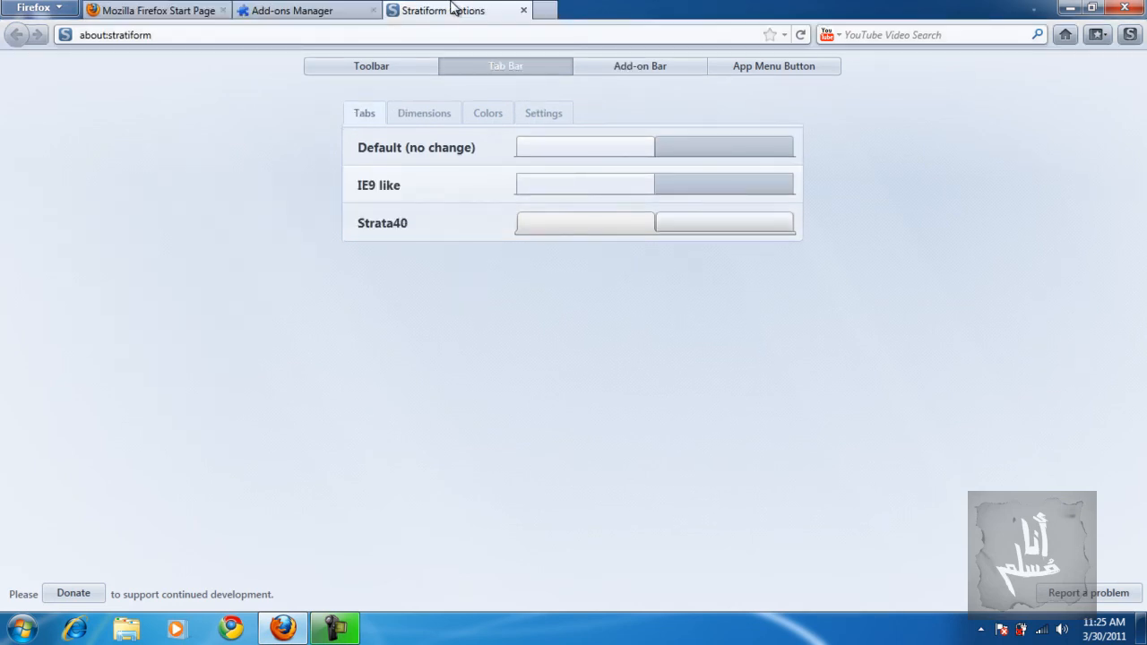
left_click(584, 152)
left_click(583, 227)
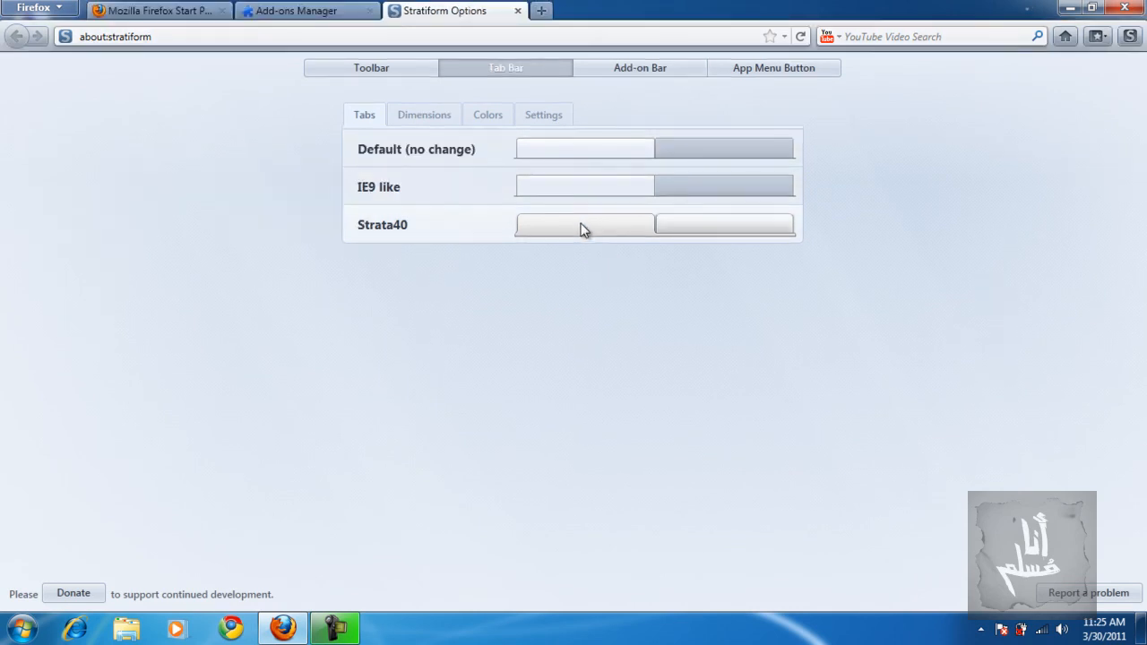
left_click(600, 154)
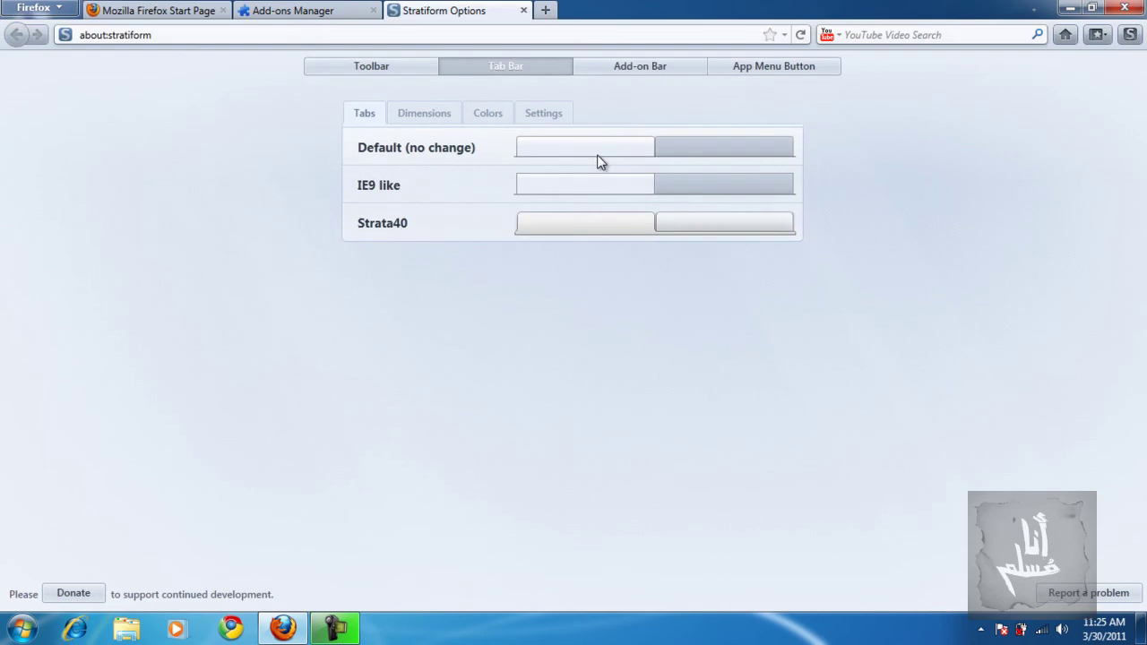
- Widen the tabs with the Width slider, try Frost and Sky tab bar colours, then reset to default
left_click(439, 113)
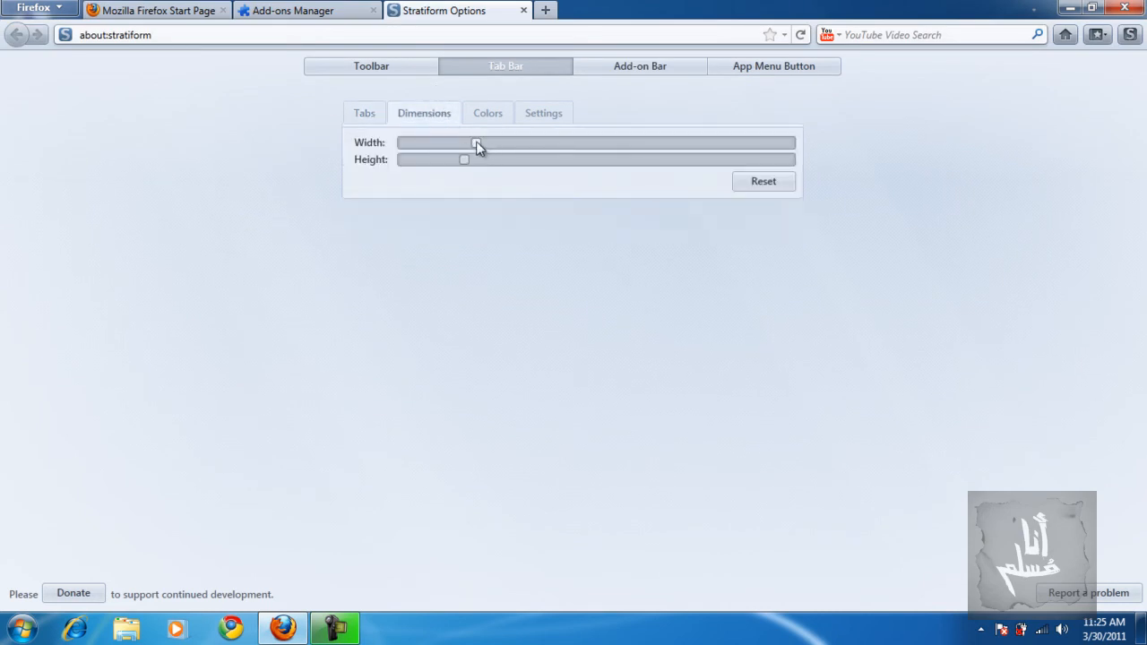
mouse_move(476, 144)
left_mouse_down()
mouse_move(541, 141)
mouse_move(466, 141)
left_mouse_up()
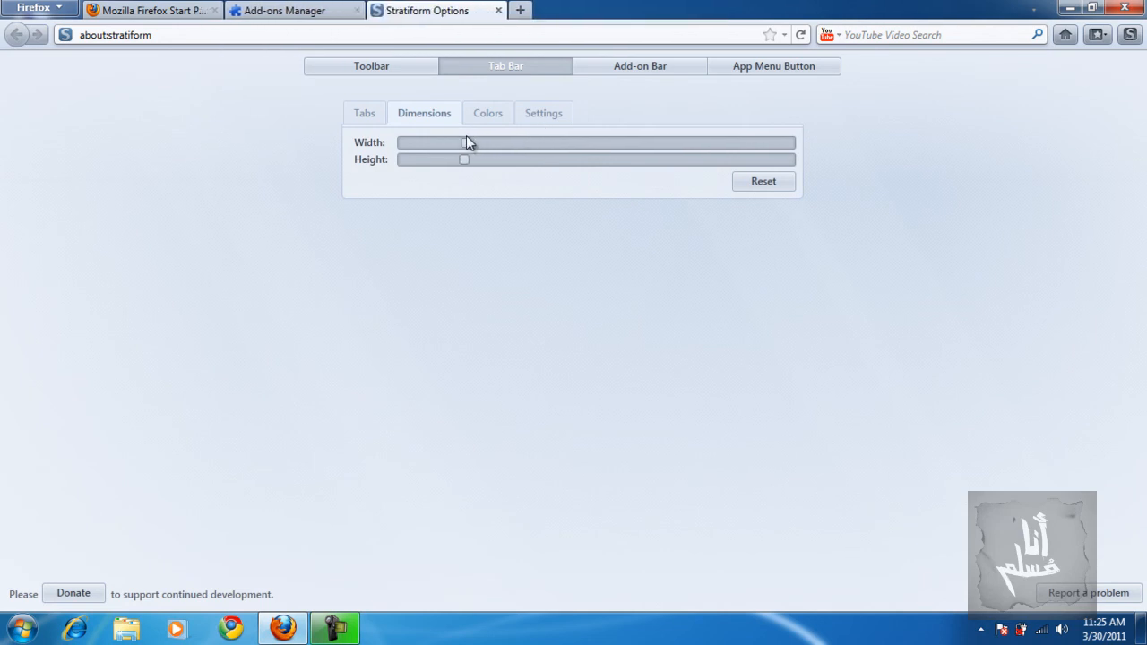
left_click(481, 117)
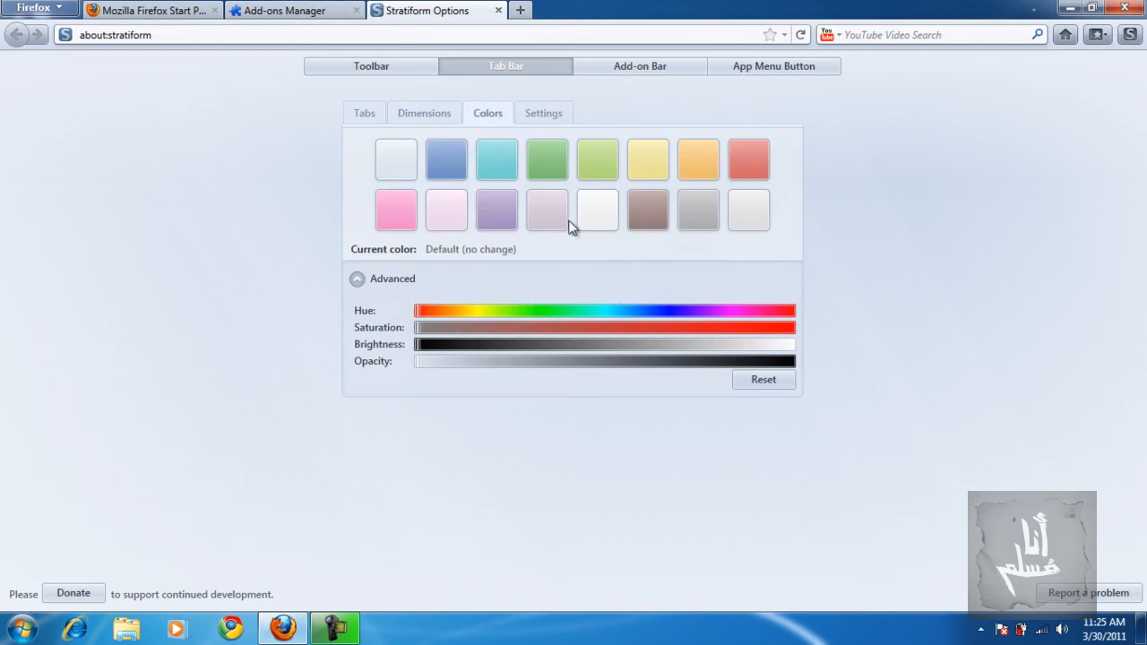
left_click(761, 195)
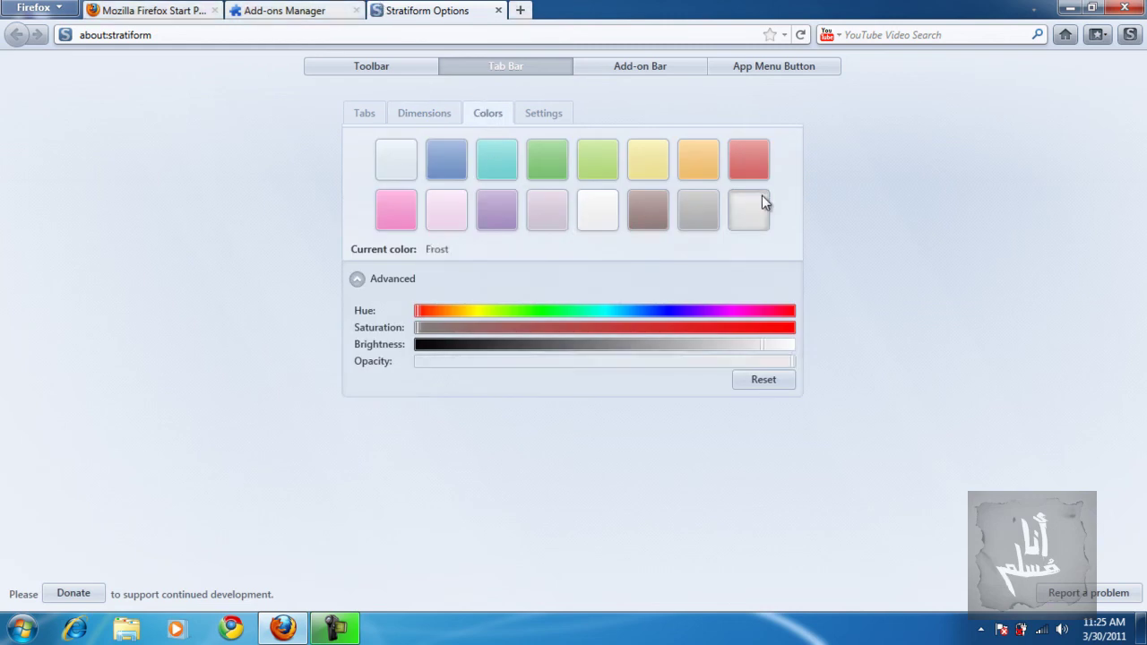
left_click(406, 141)
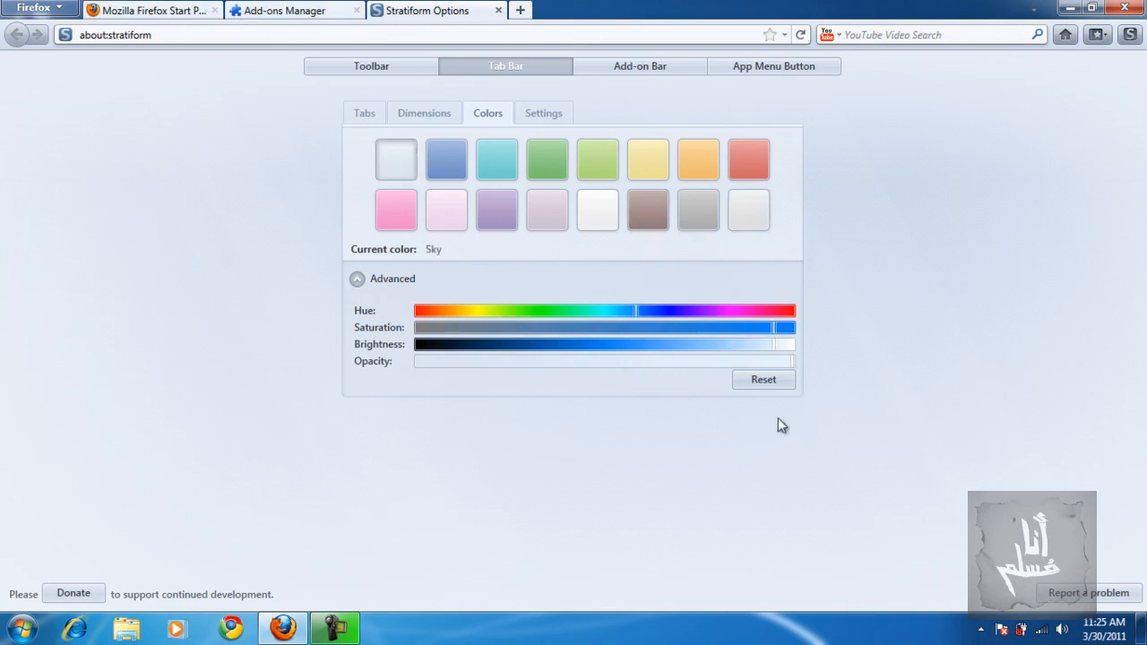
left_click(764, 379)
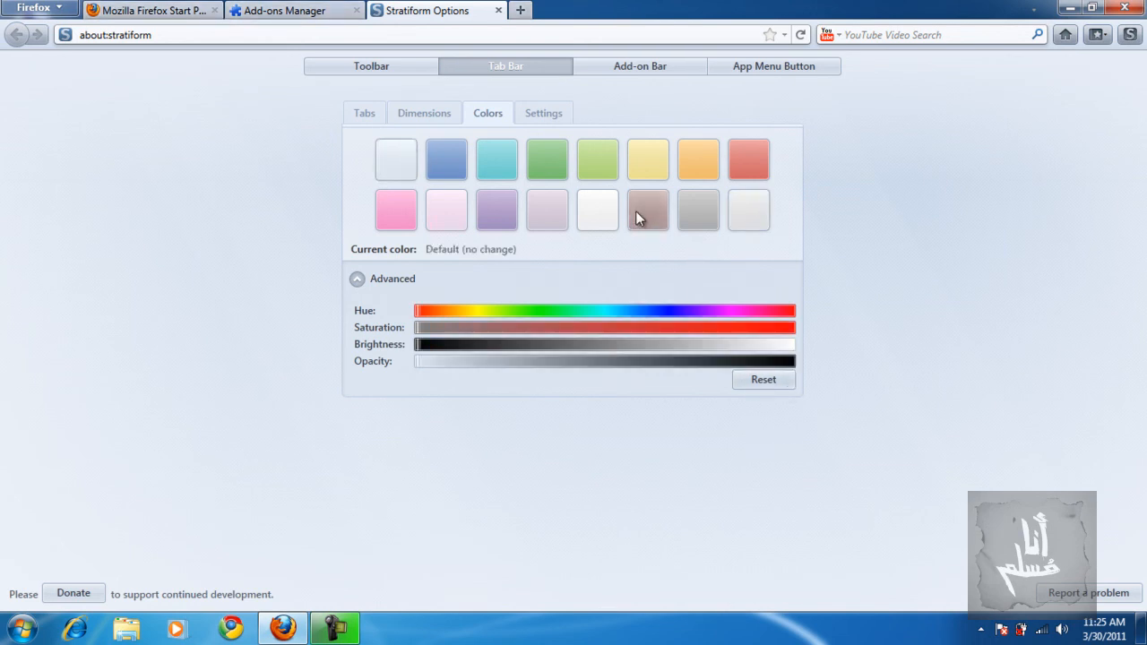
- Toggle Tab style buttons in Tab Bar Settings, then view the Add-on Bar and Status popup styles
left_click(546, 114)
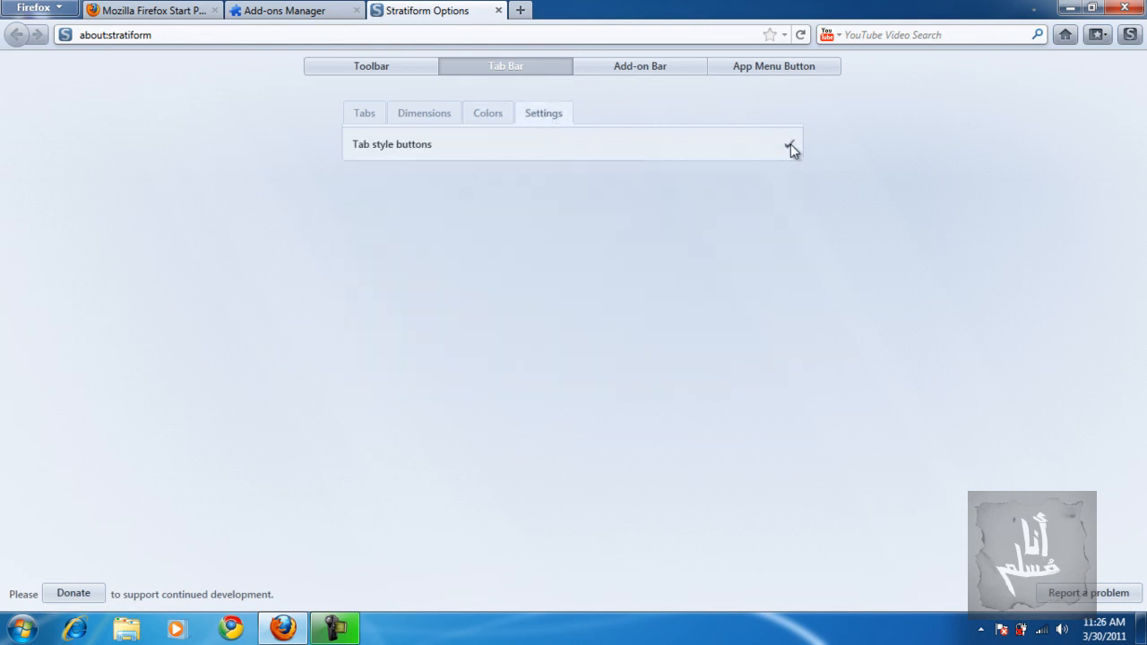
left_click(1035, 10)
left_click(636, 68)
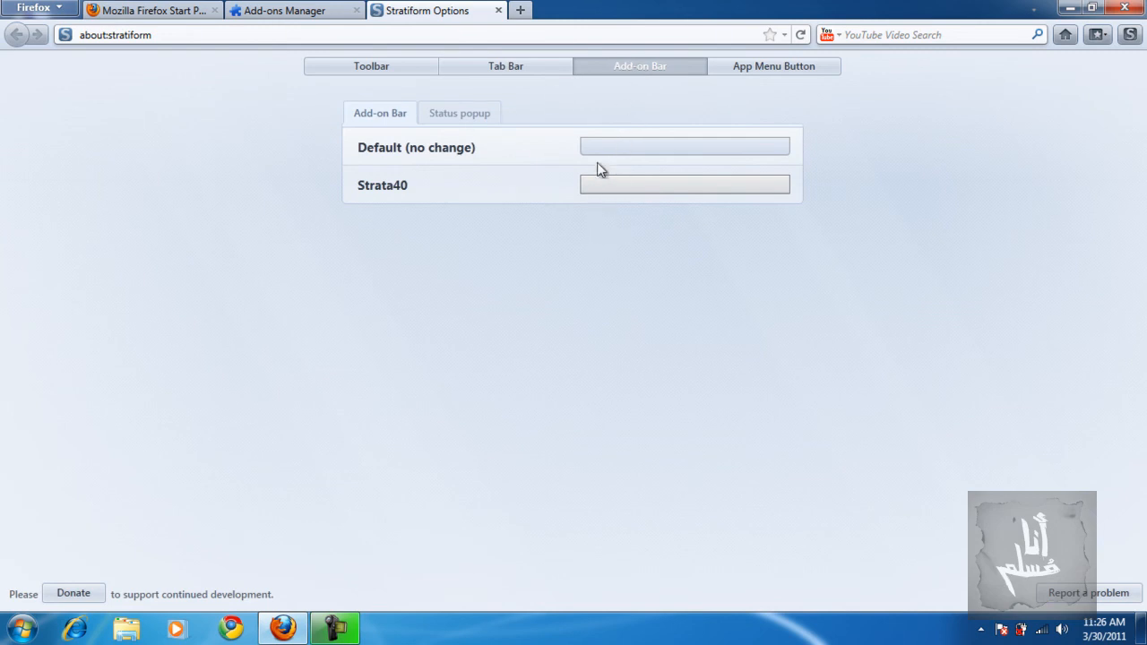
left_click(453, 115)
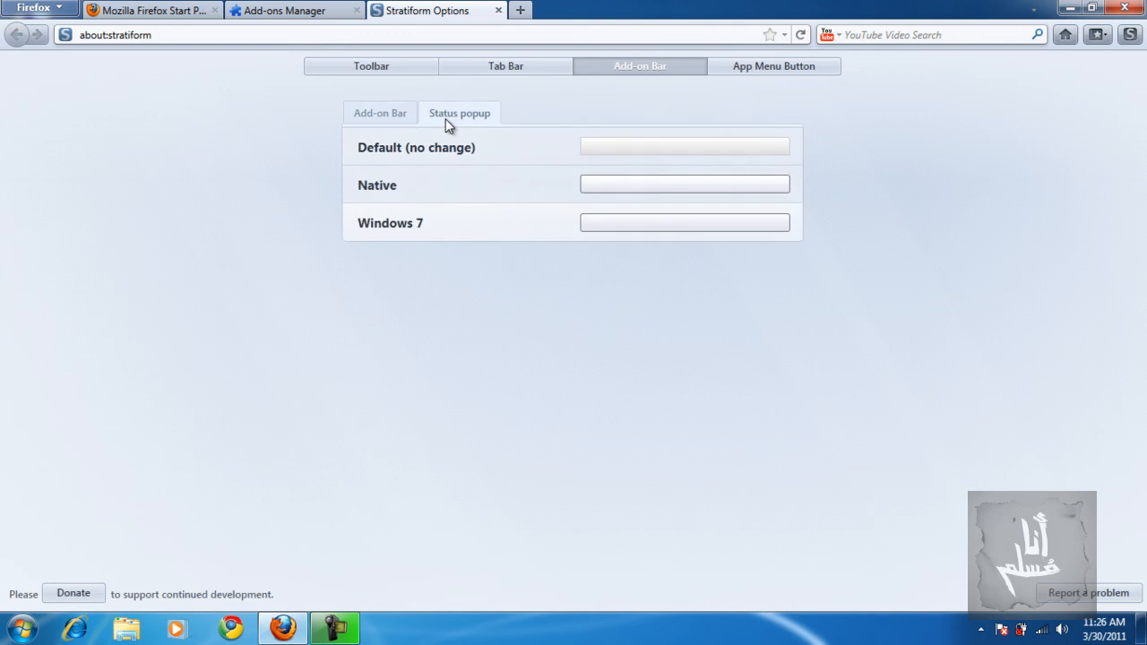
left_click(389, 114)
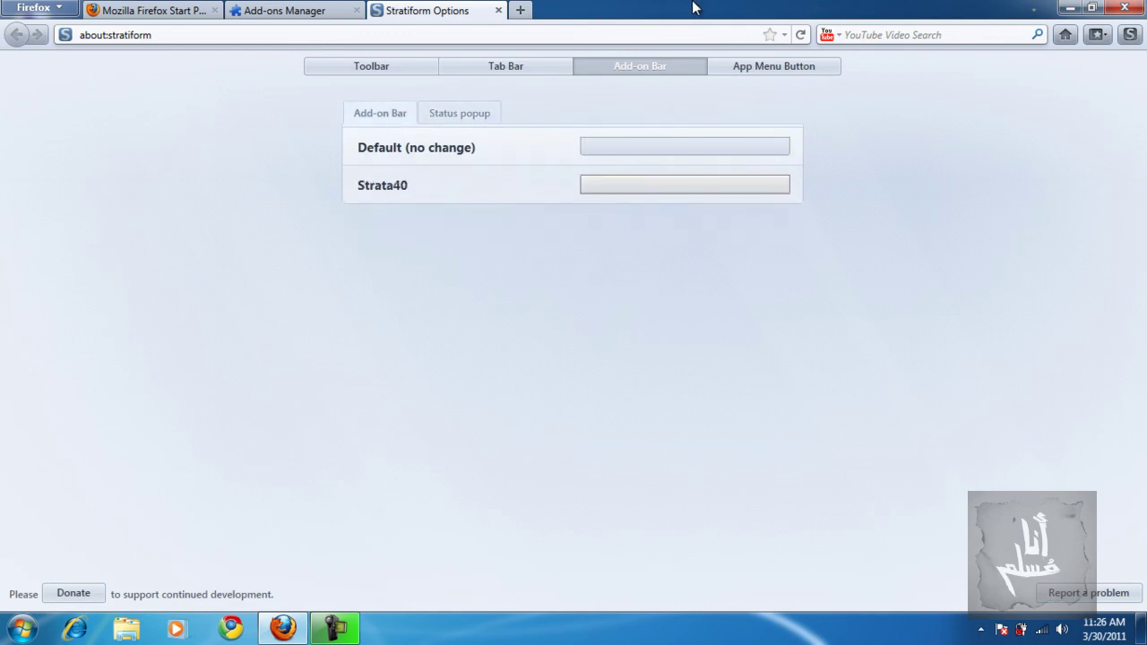
- View the App Menu Button colours, then set Slim app menu to Always
left_click(748, 69)
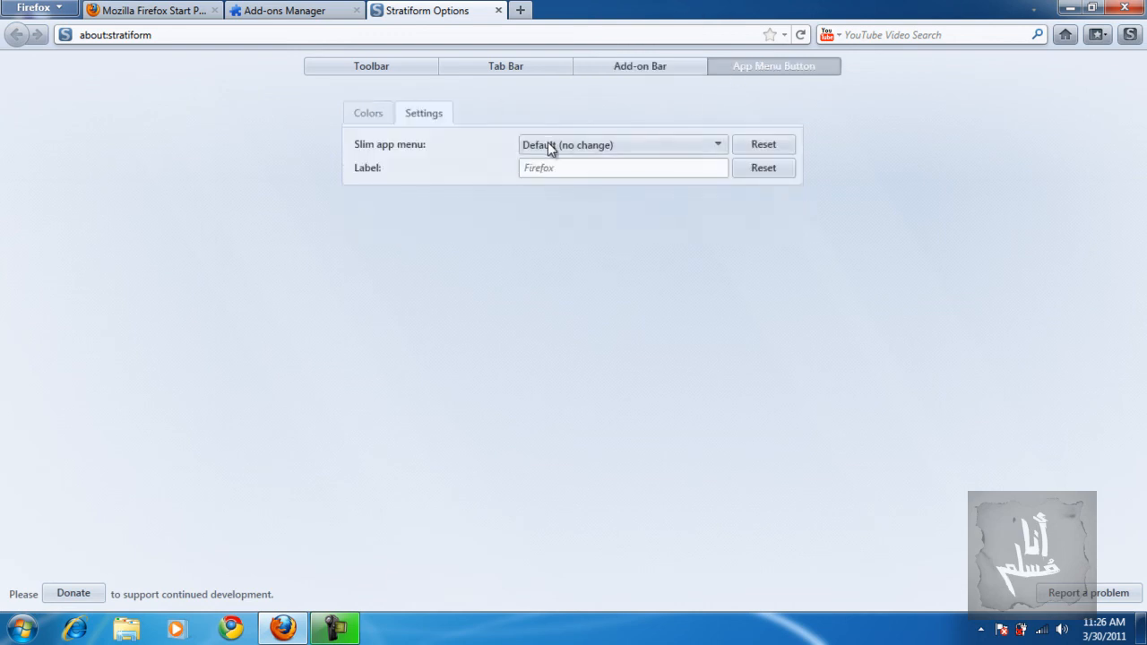
left_click(370, 114)
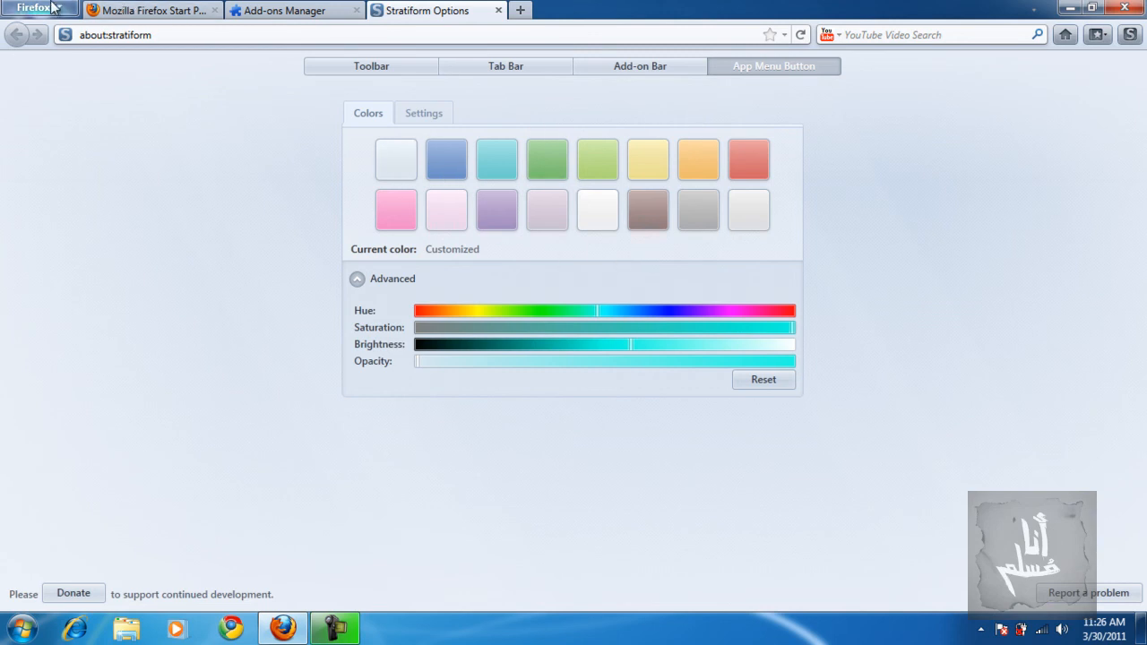
left_click(423, 113)
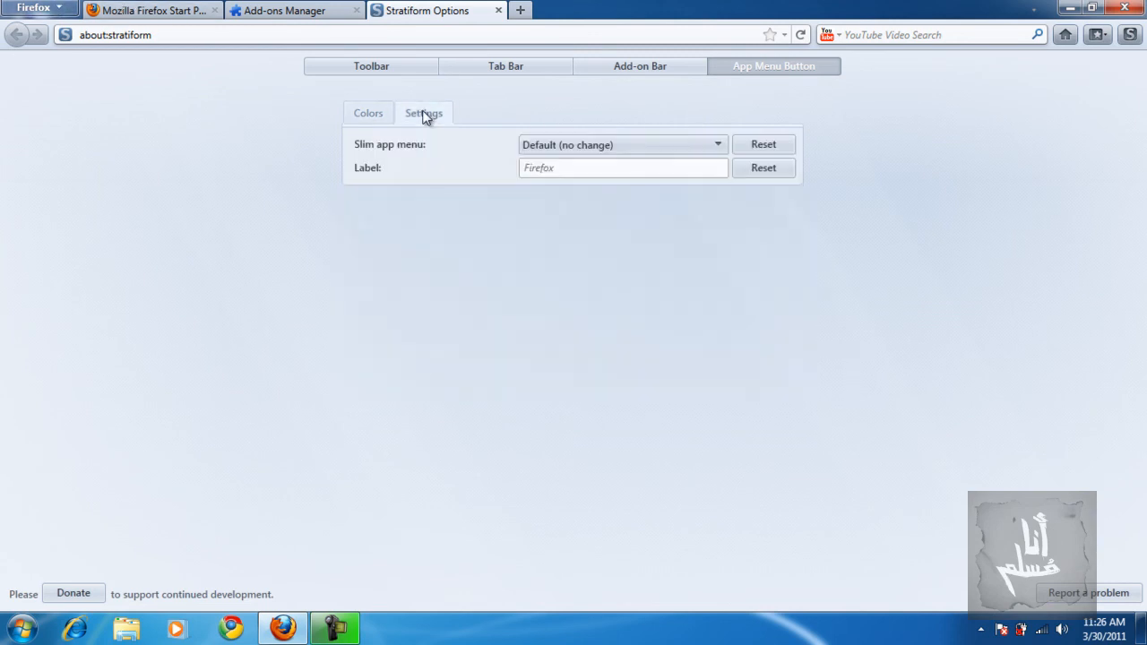
left_click(572, 146)
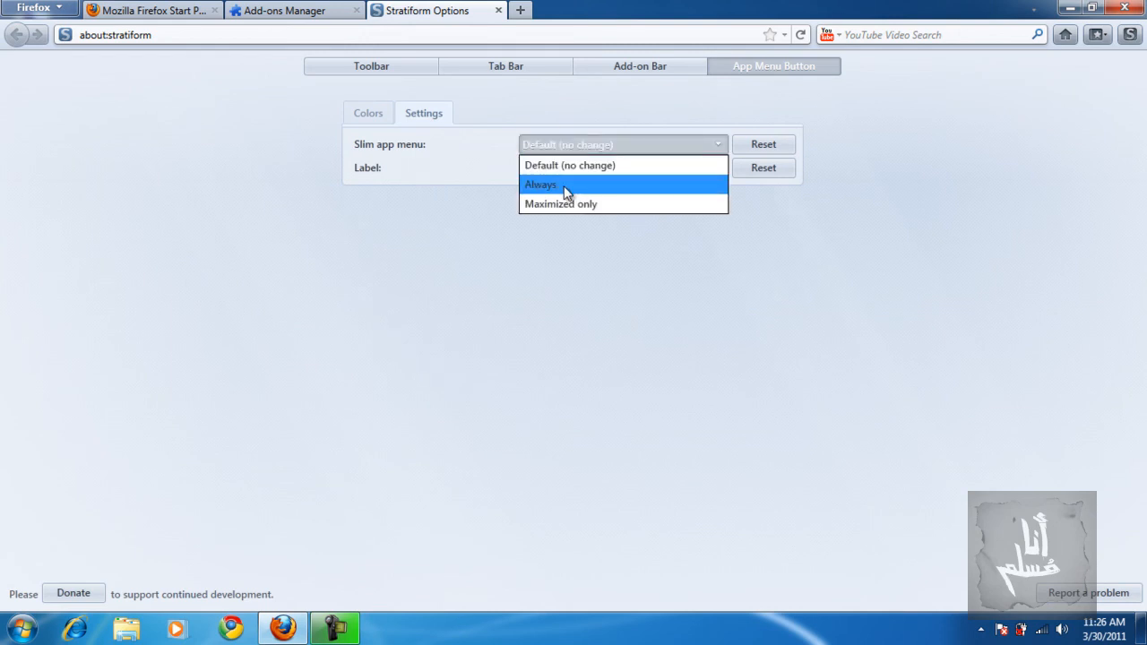
left_click(563, 185)
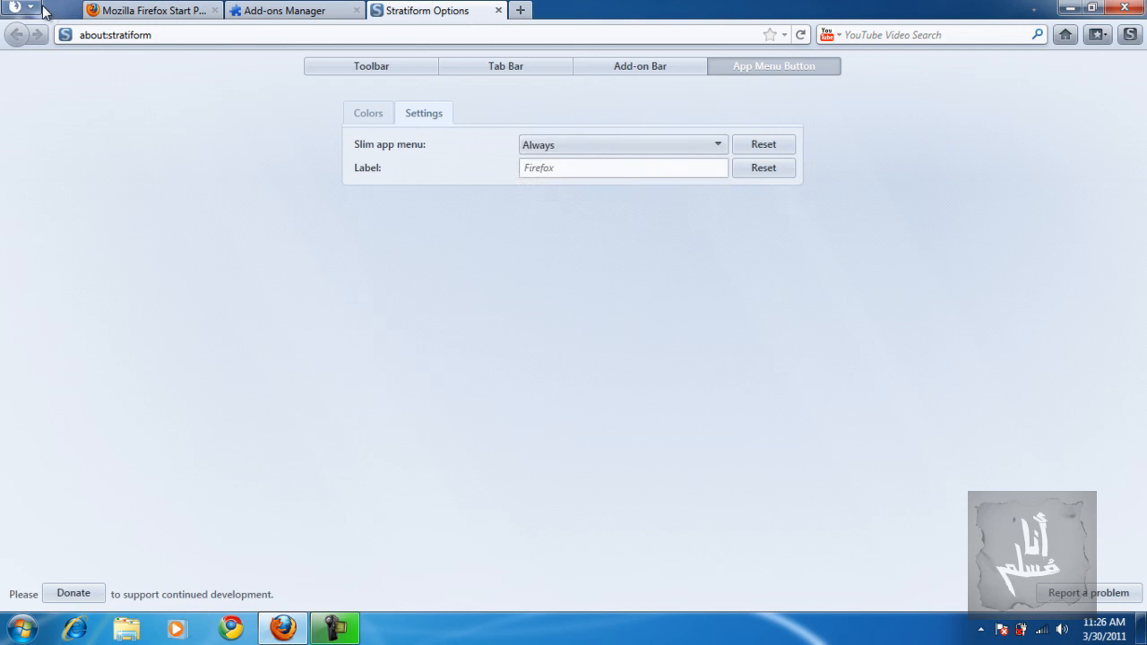
- Set Slim app menu back to Default (no change) and start entering a custom button label
left_click(665, 162)
left_click(668, 144)
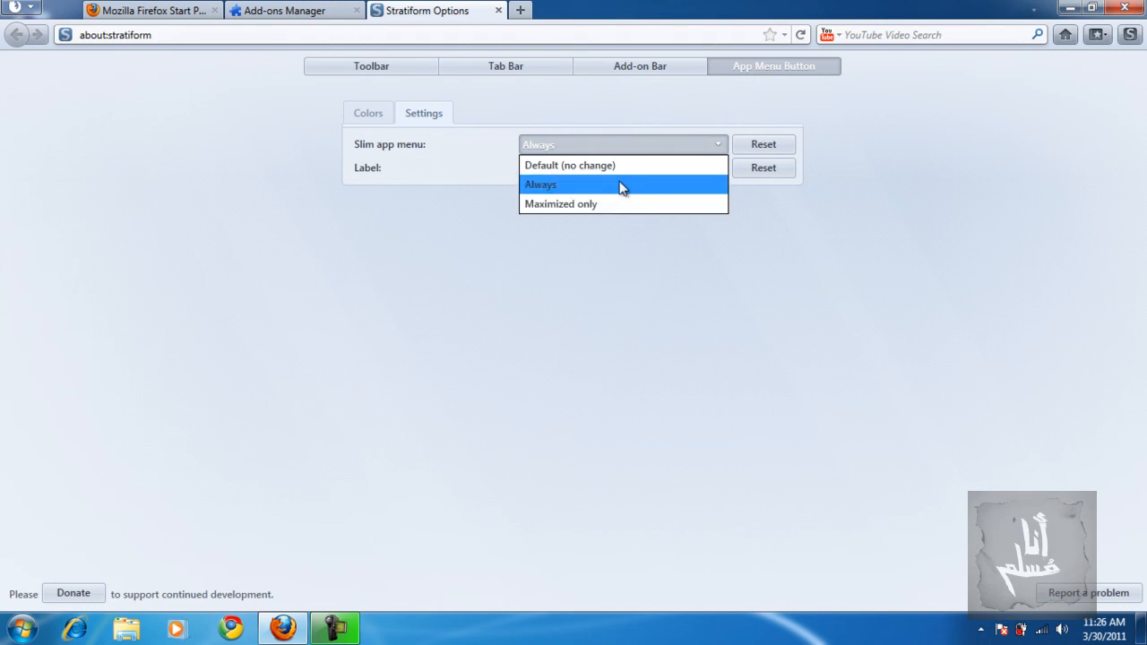
left_click(618, 185)
left_click(615, 148)
left_click(609, 161)
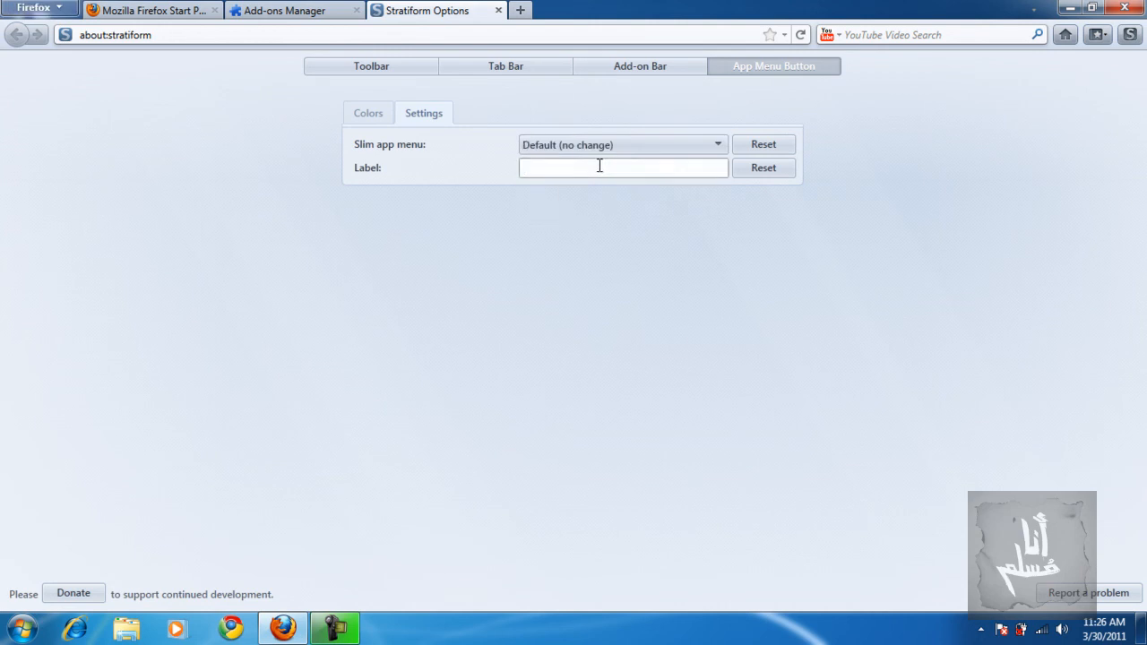
type("tru")
type("3m0sl3m")
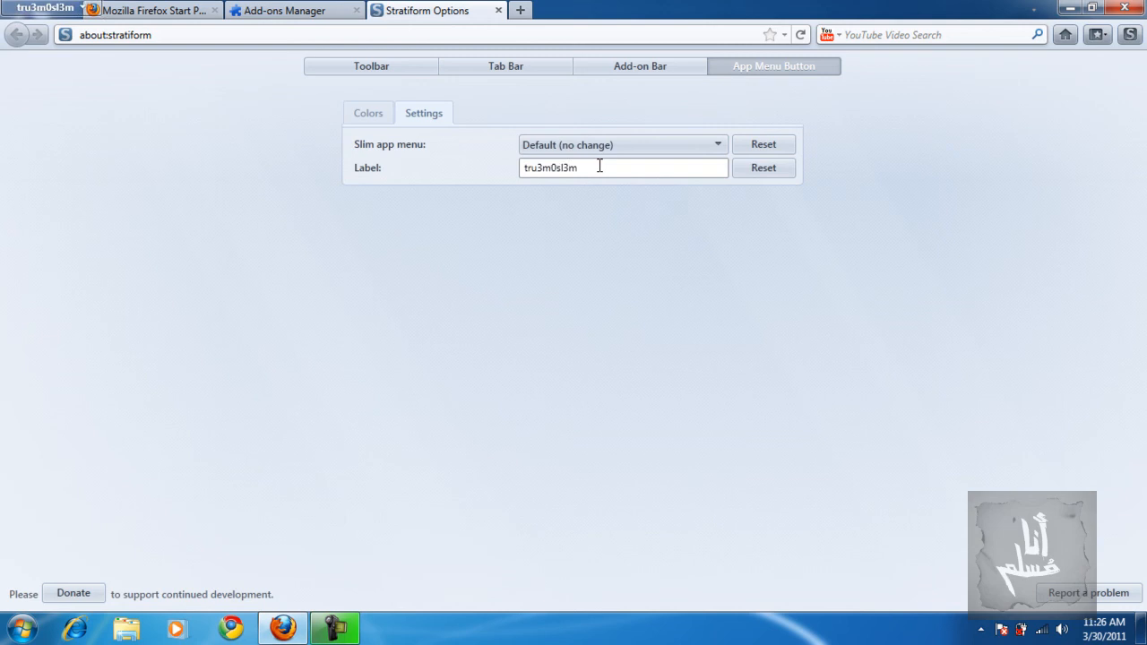